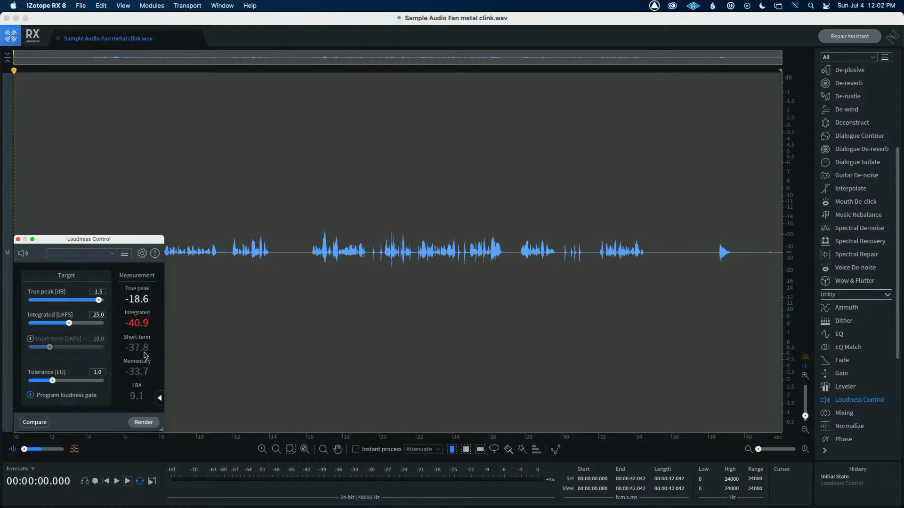
Render Loudness Control with a -1.5 dB true peak and -25 LKFS integrated target, then close the module
click(150, 422)
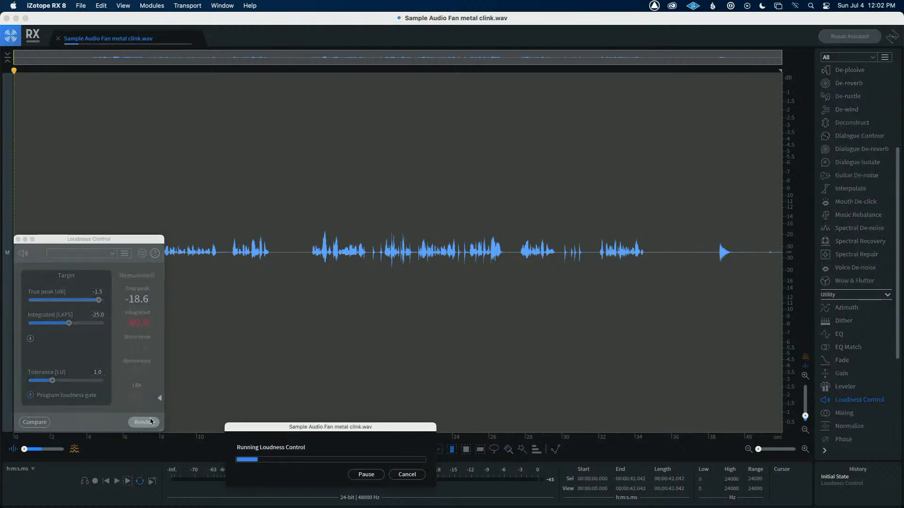
click(18, 239)
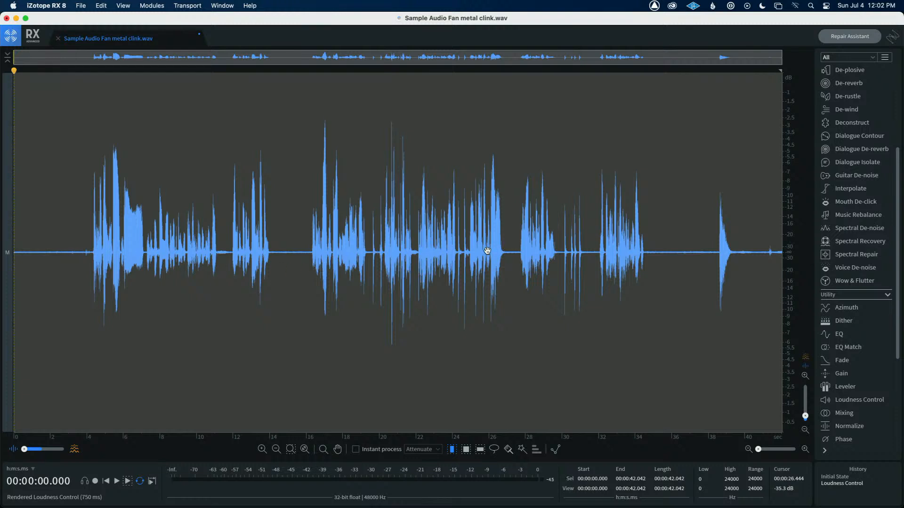
Listen to the rendered audio from several points, switching the display to the spectrogram view
click(57, 223)
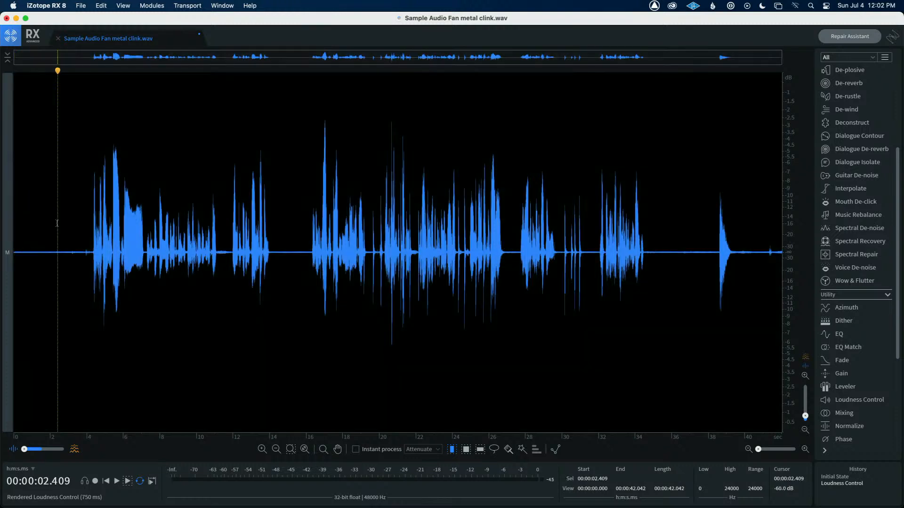
key(space)
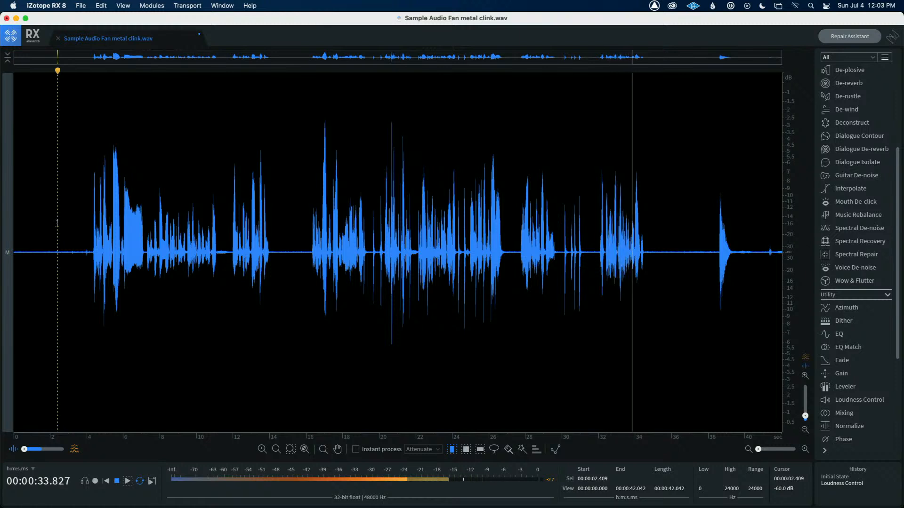
key(space)
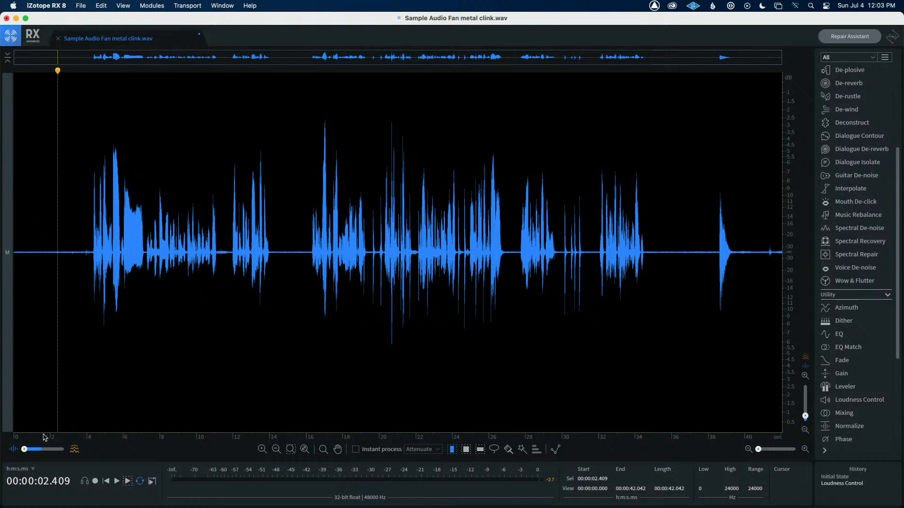
drag(25, 450, 64, 449)
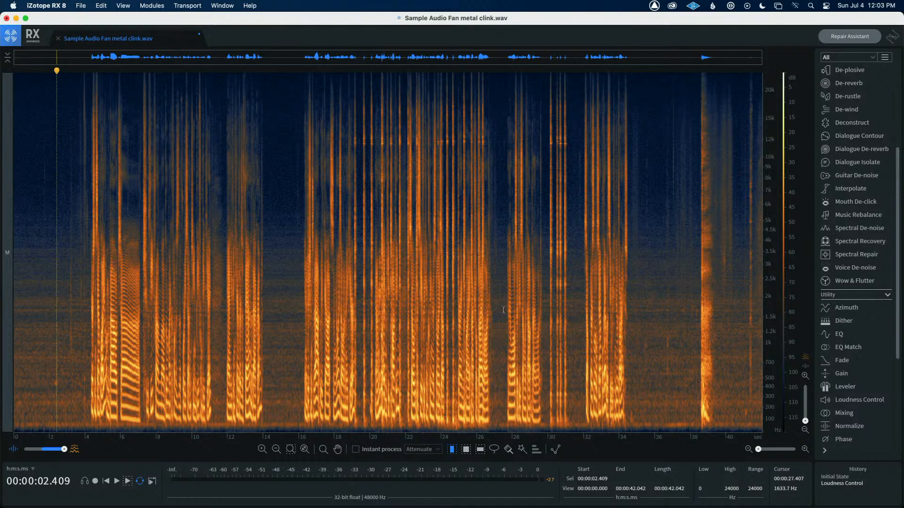
click(546, 277)
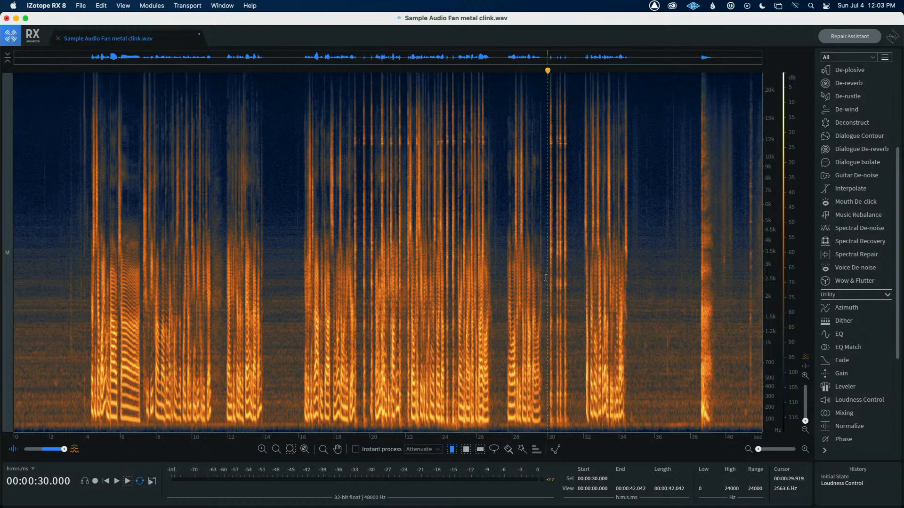
key(space)
key(space)
Open the EQ module and set the high-pass filter at 70 Hz to a 48 dB/oct slope
click(839, 334)
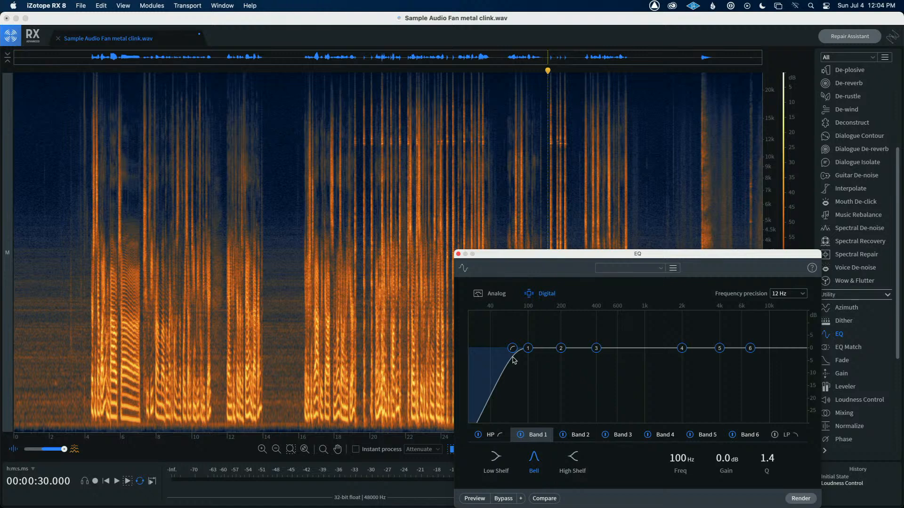
drag(597, 255, 575, 244)
click(466, 423)
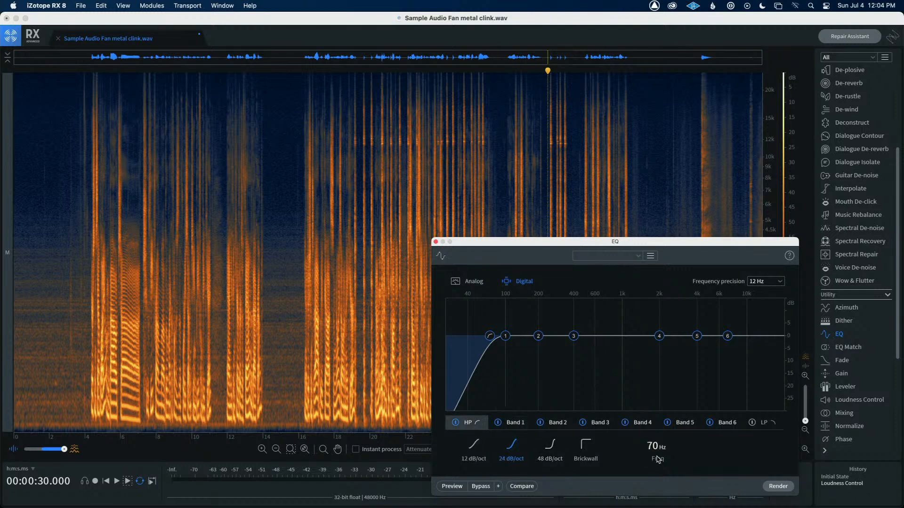
click(554, 446)
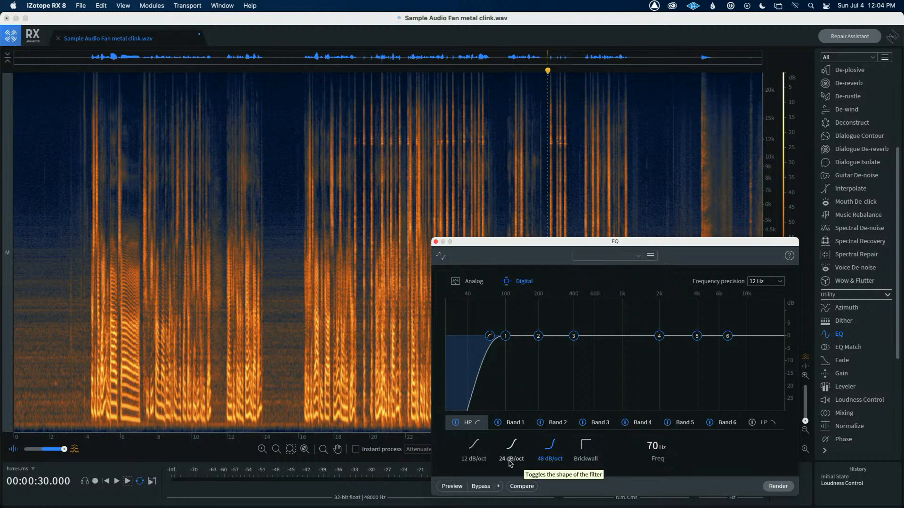
Preview the high-pass EQ from the start of the file, render it, and close the EQ module
click(20, 395)
click(453, 487)
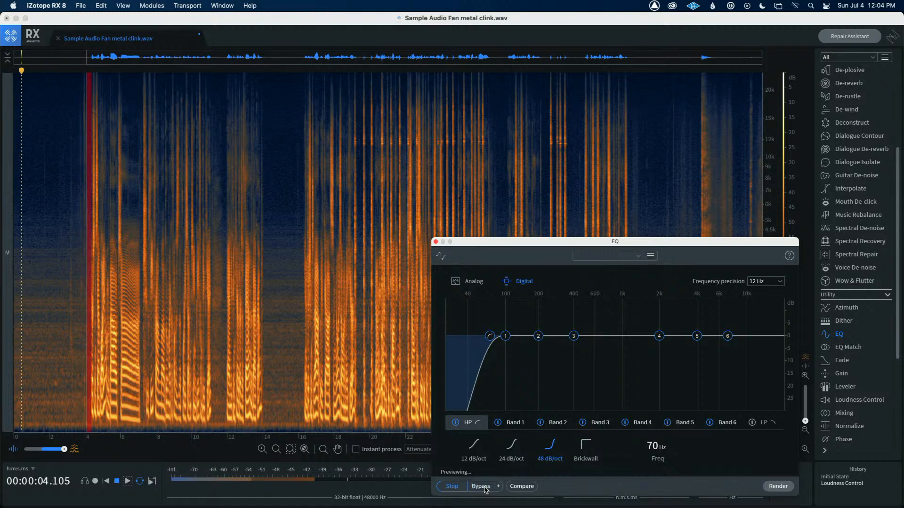
click(454, 487)
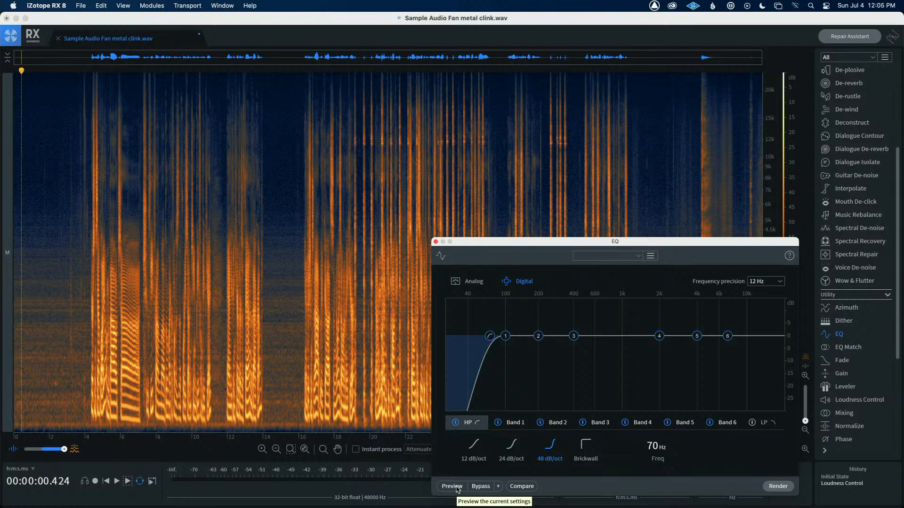
click(778, 486)
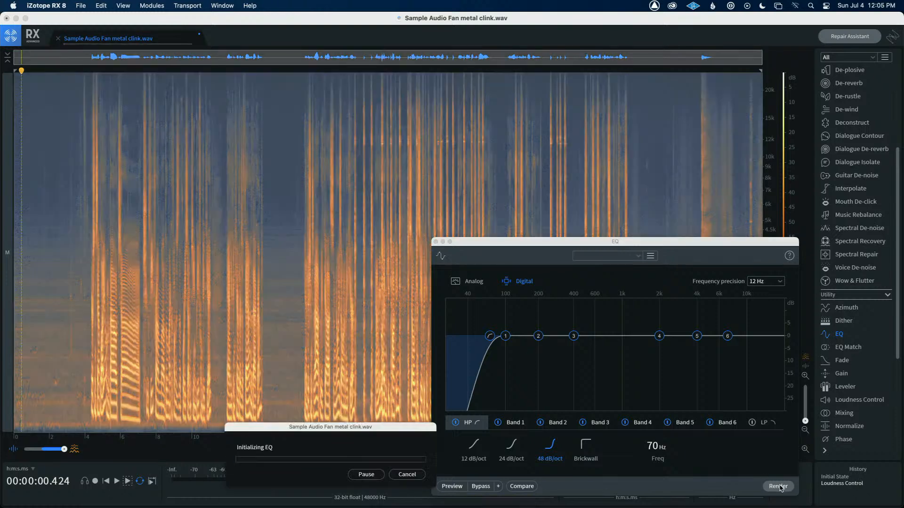
click(199, 430)
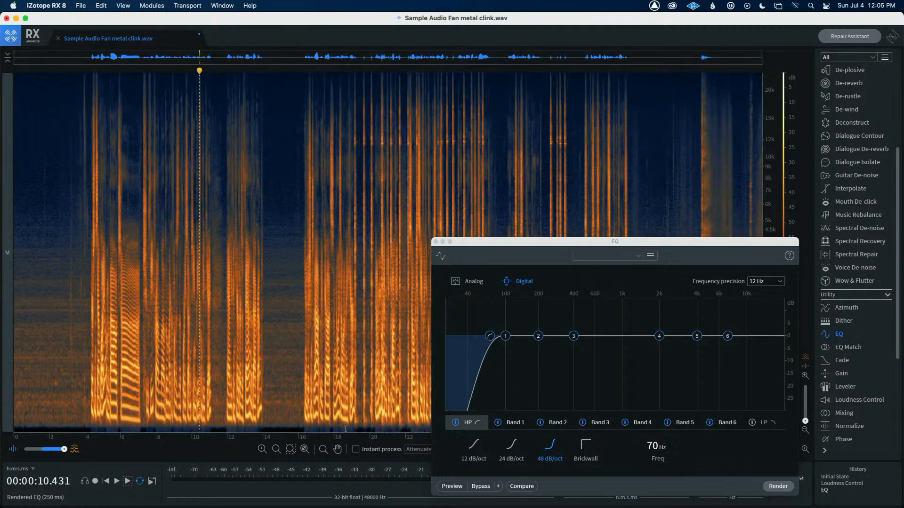
click(435, 242)
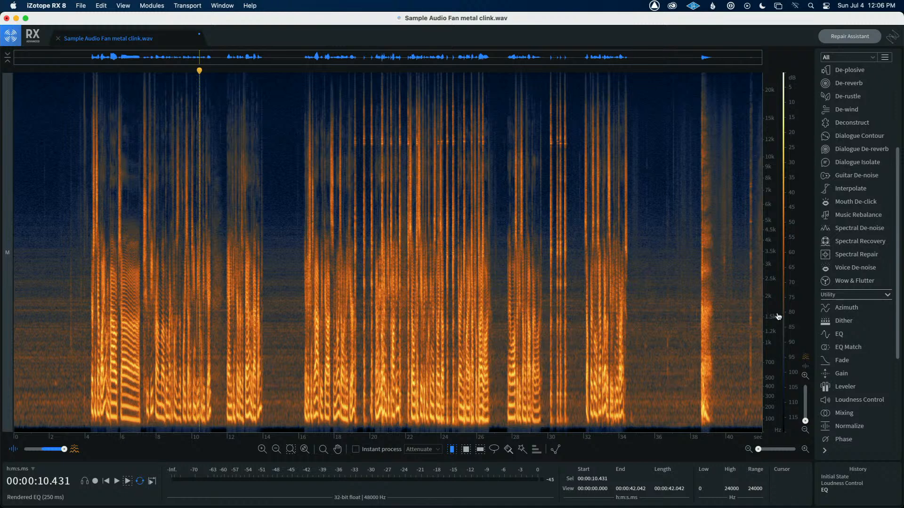
Open the Dialogue Isolate module, closing the Voice De-noise module opened beside it
click(854, 268)
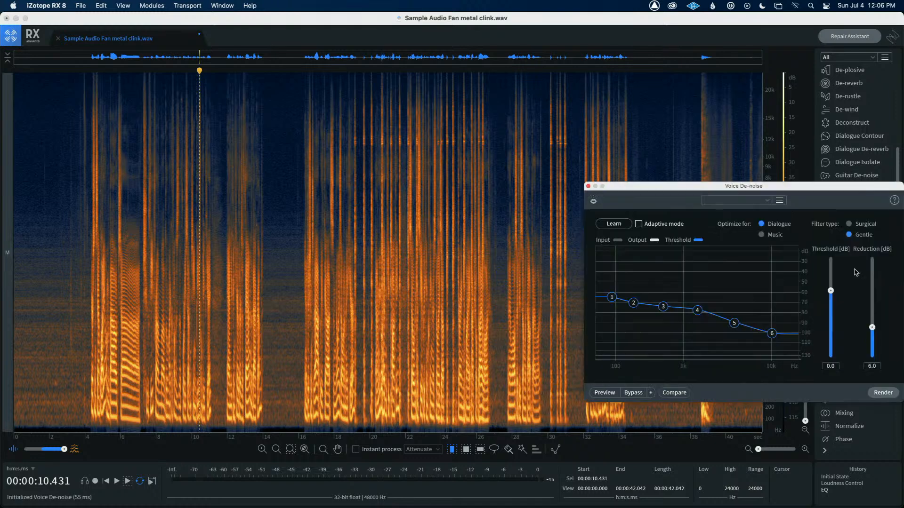
drag(718, 185, 331, 168)
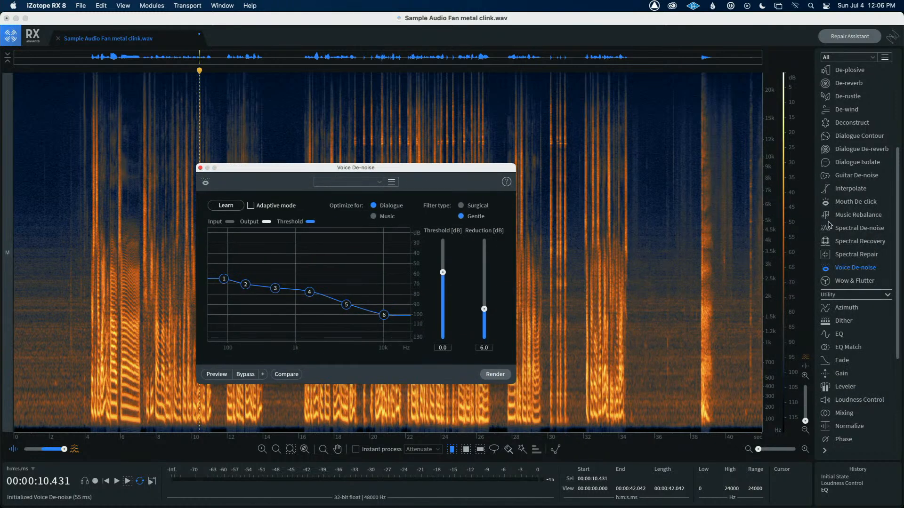
click(857, 162)
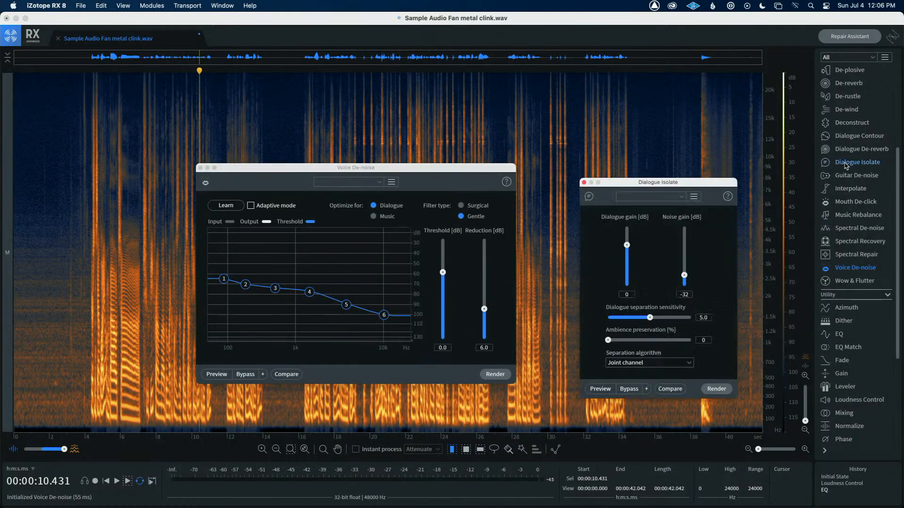
drag(649, 183, 587, 169)
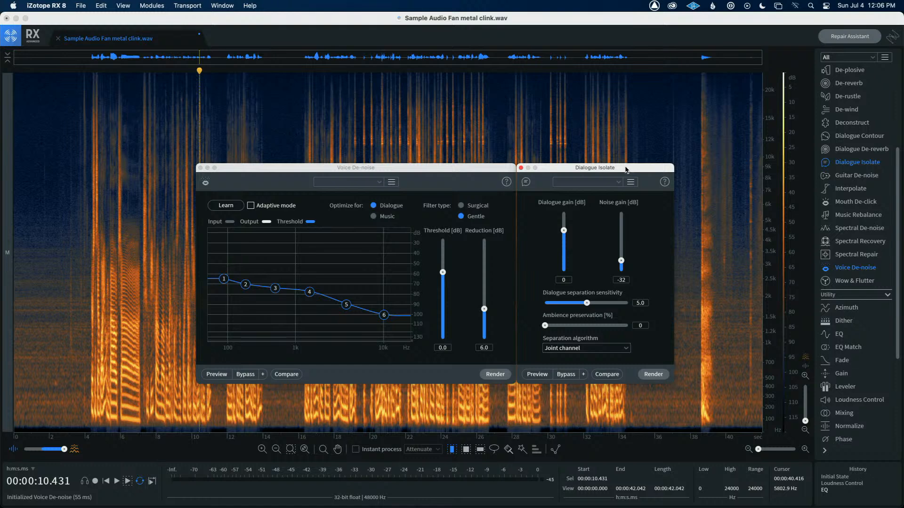
click(200, 168)
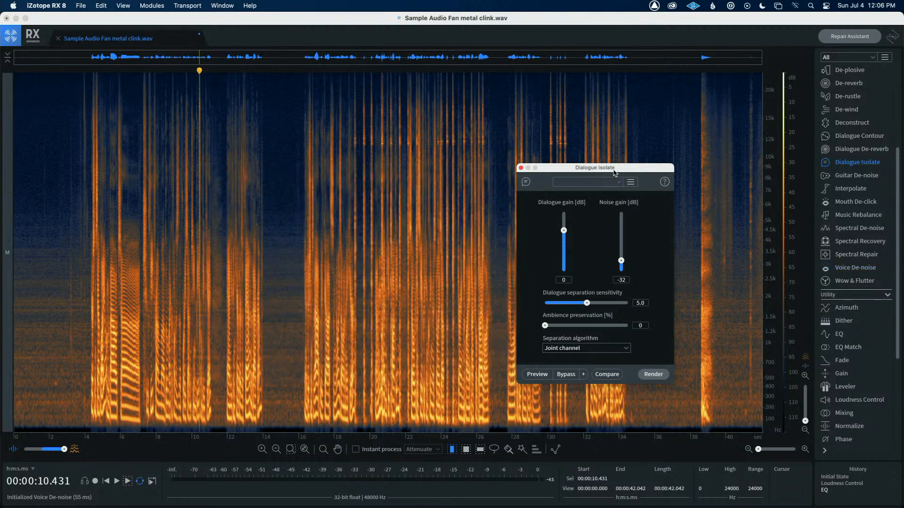
drag(624, 171, 648, 161)
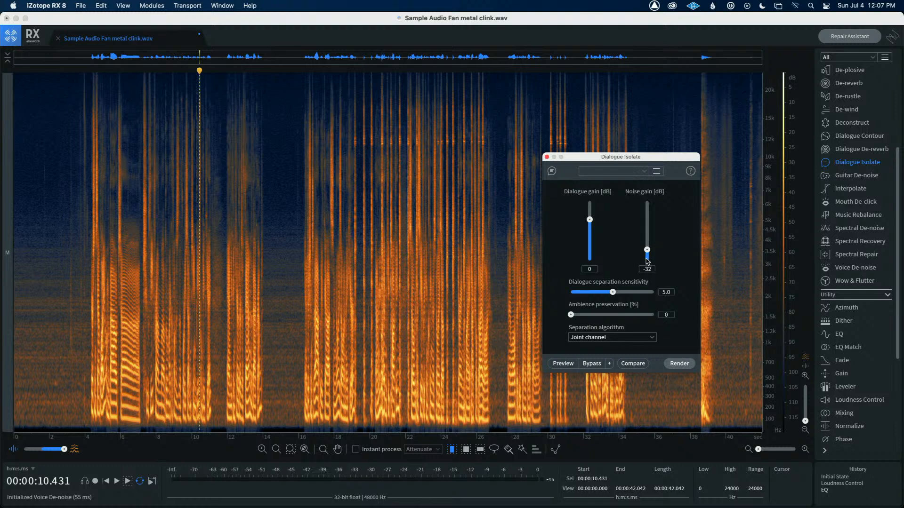
Set Dialogue Isolate noise gain to -inf, ambience preservation to 33% and separation algorithm to Advanced joint channel
mouse_move(648, 252)
mouse_down()
mouse_move(647, 217)
mouse_move(651, 266)
mouse_move(650, 198)
mouse_move(647, 264)
mouse_up()
drag(571, 316, 599, 318)
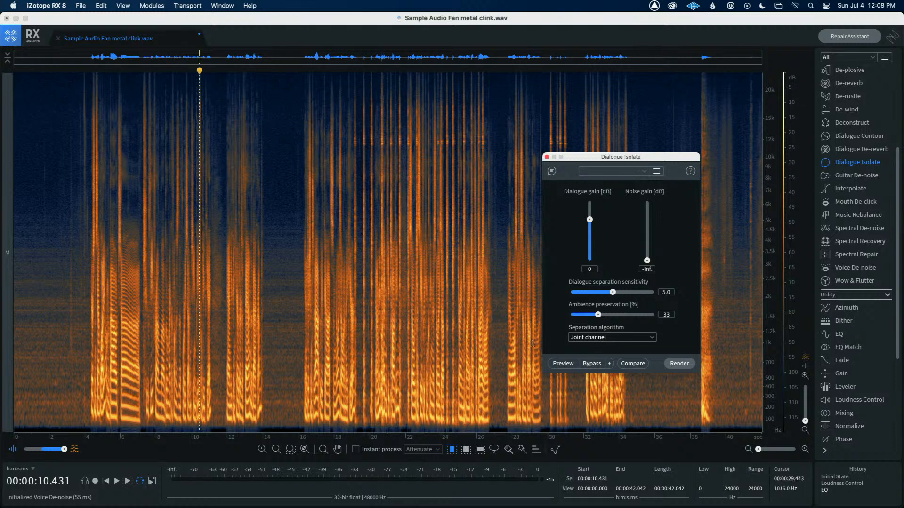
click(650, 337)
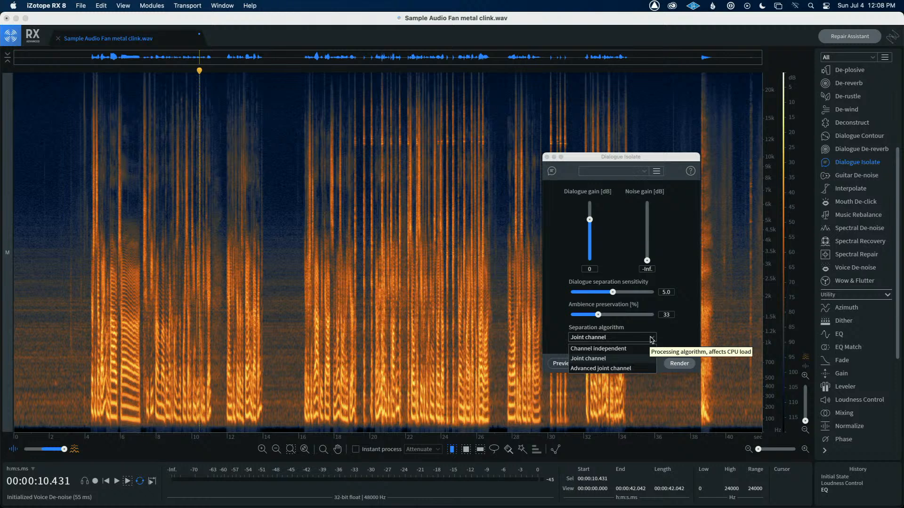
click(598, 368)
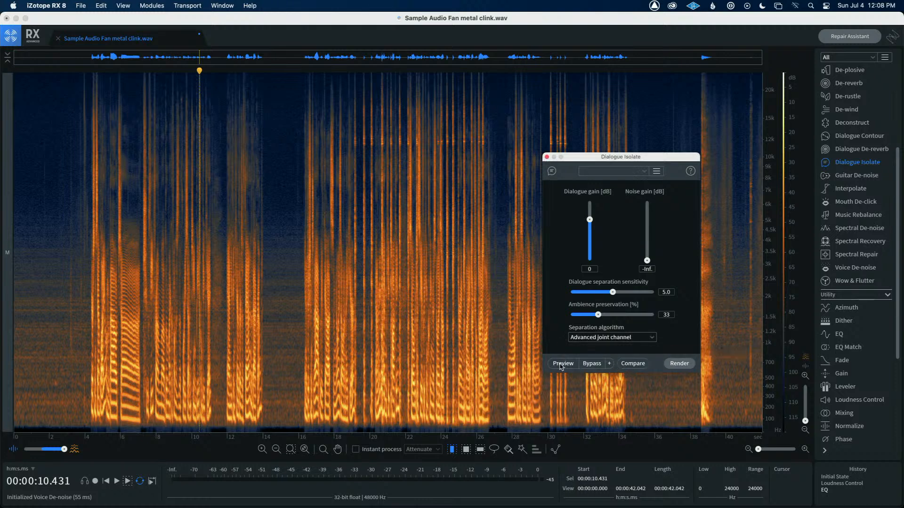
Place the playhead near the start of the file and preview Dialogue Isolate
click(53, 372)
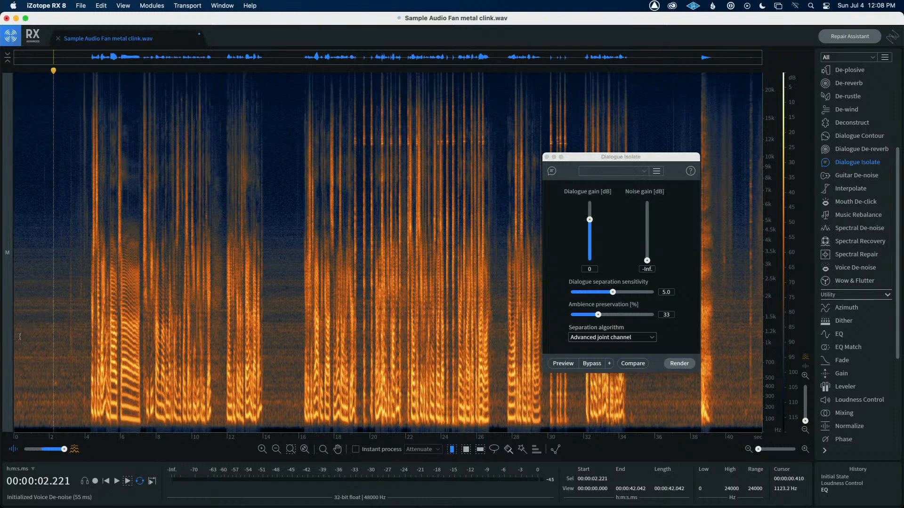
drag(20, 330, 22, 330)
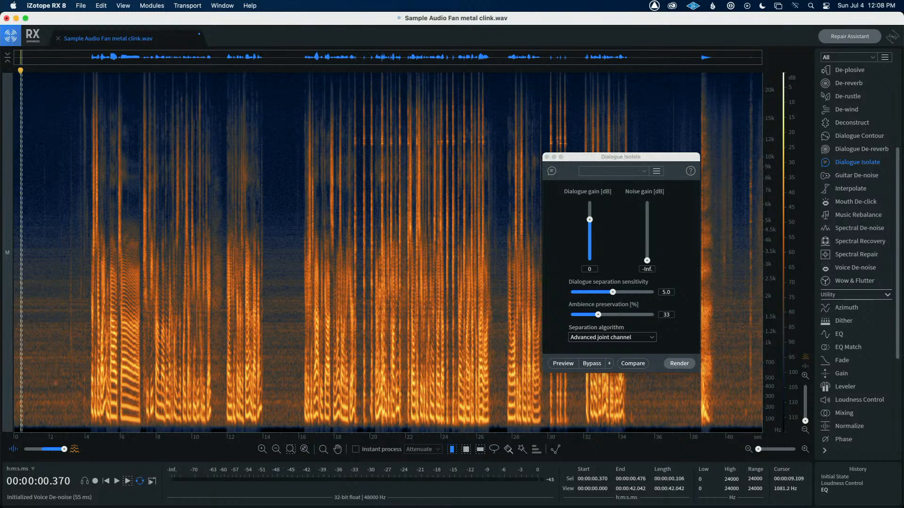
click(76, 337)
click(18, 335)
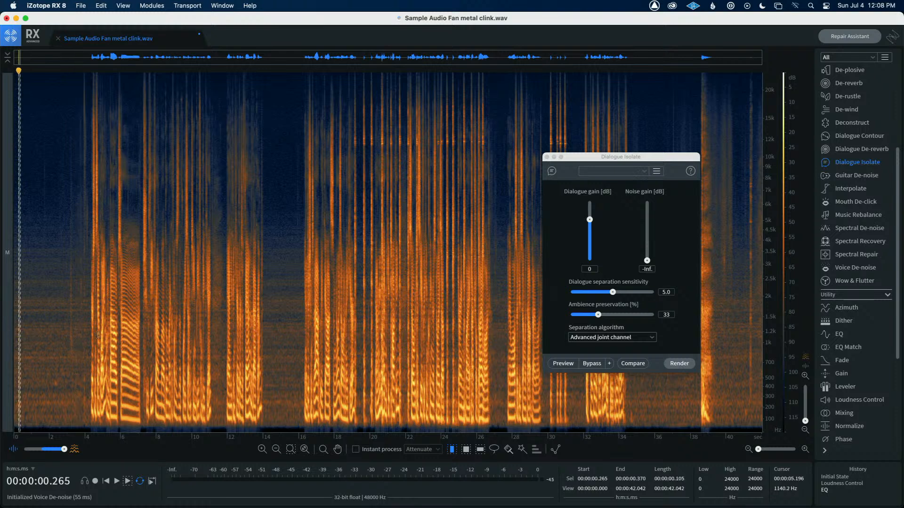
click(61, 333)
click(23, 331)
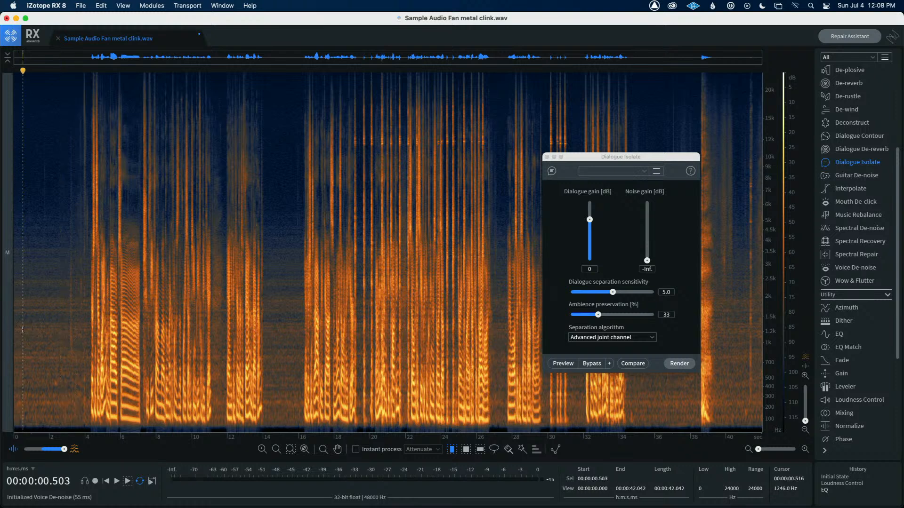
click(558, 366)
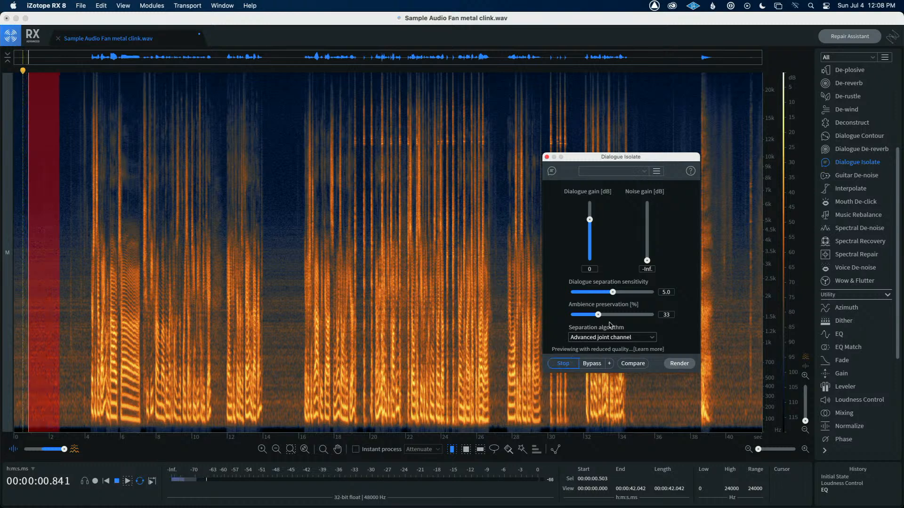
During preview, try noise gain at 0 dB, then set noise gain to -47 dB and ambience preservation to 0%, and stop
drag(647, 260, 648, 223)
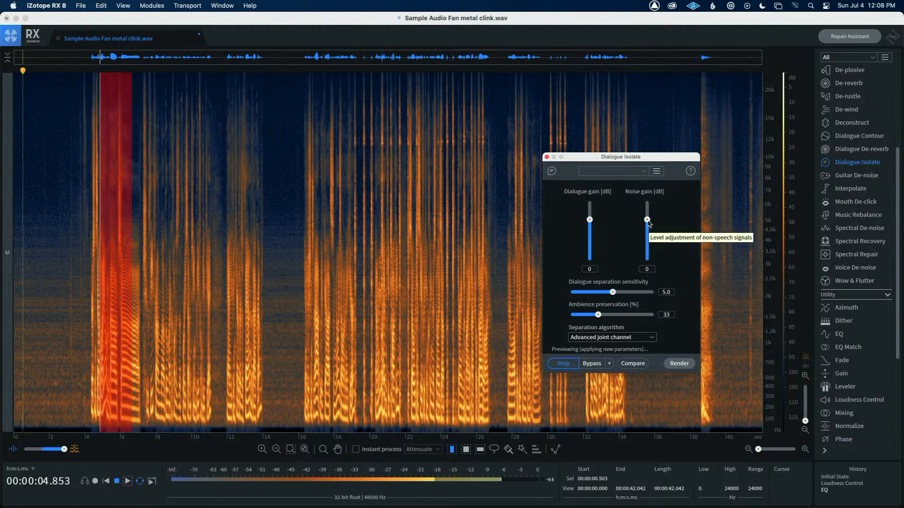
drag(648, 223, 648, 259)
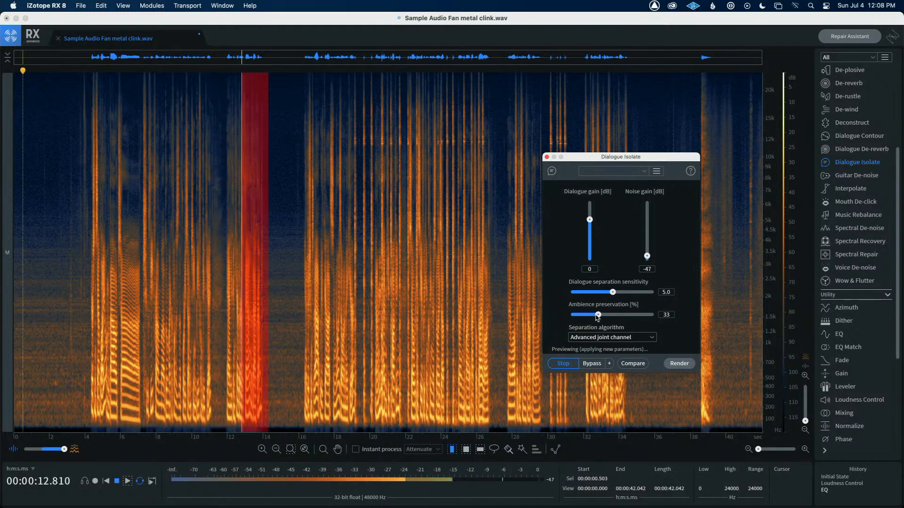
drag(598, 317, 569, 319)
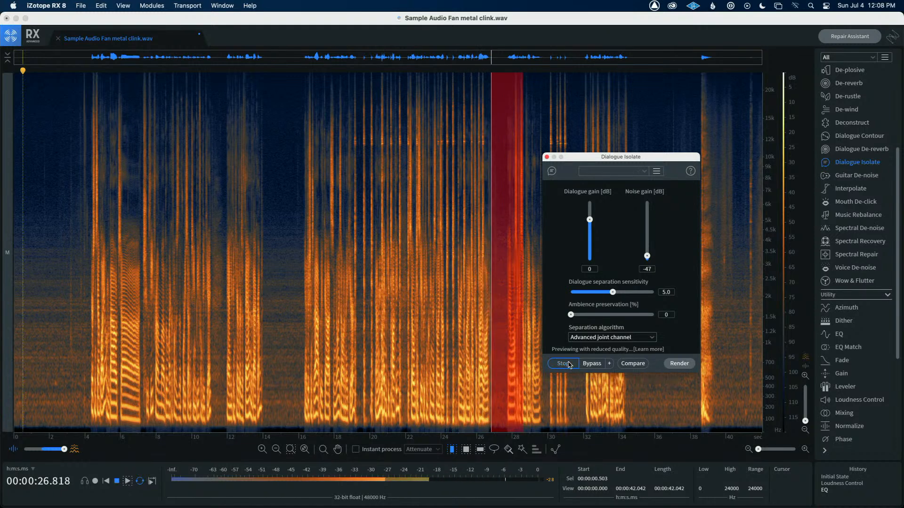
key(space)
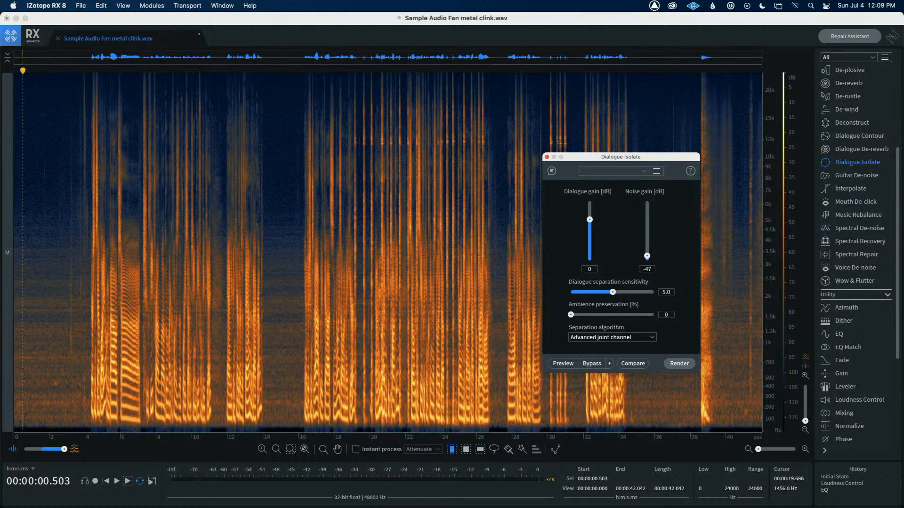
Render Dialogue Isolate to the whole file and place the playhead near the start
click(679, 365)
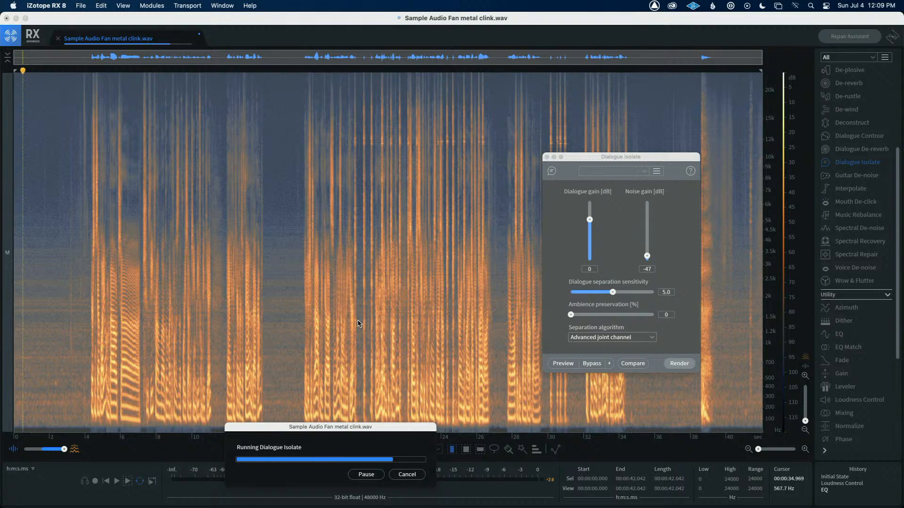
click(58, 277)
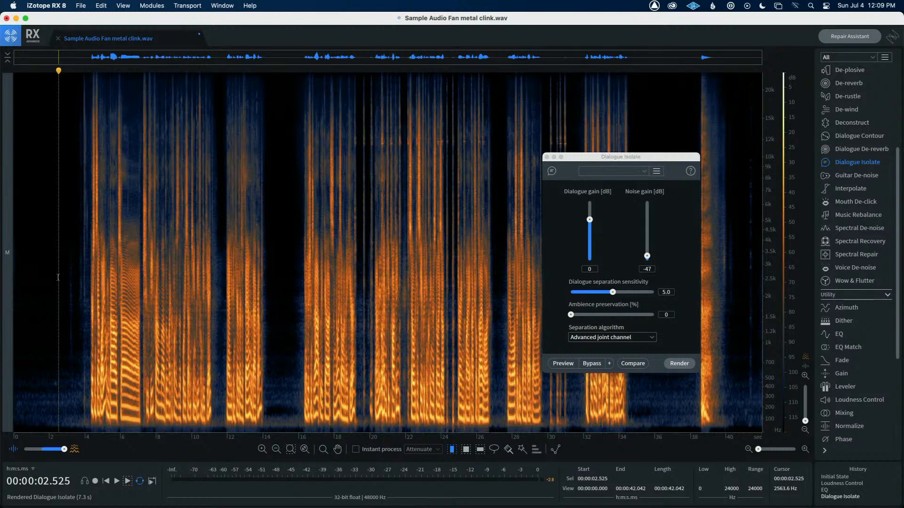
click(37, 277)
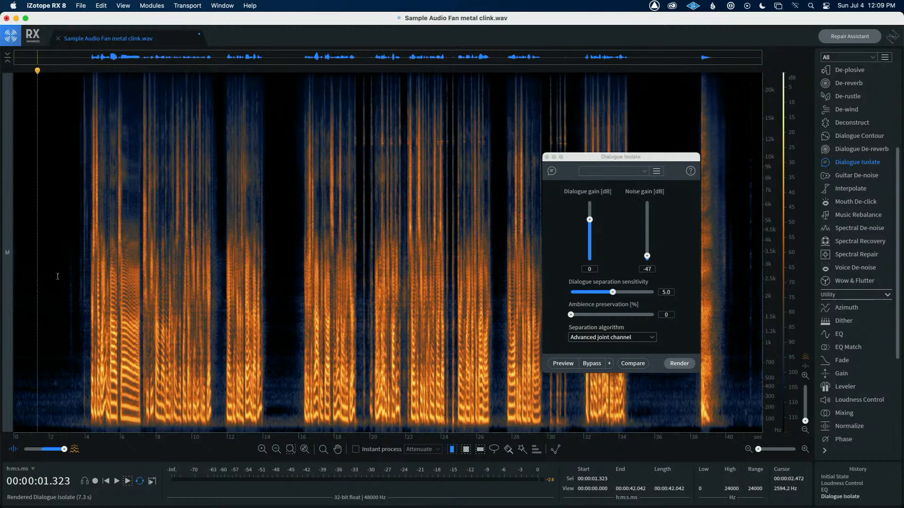
Place the playhead near the start and play back the rendered result
click(58, 276)
key(space)
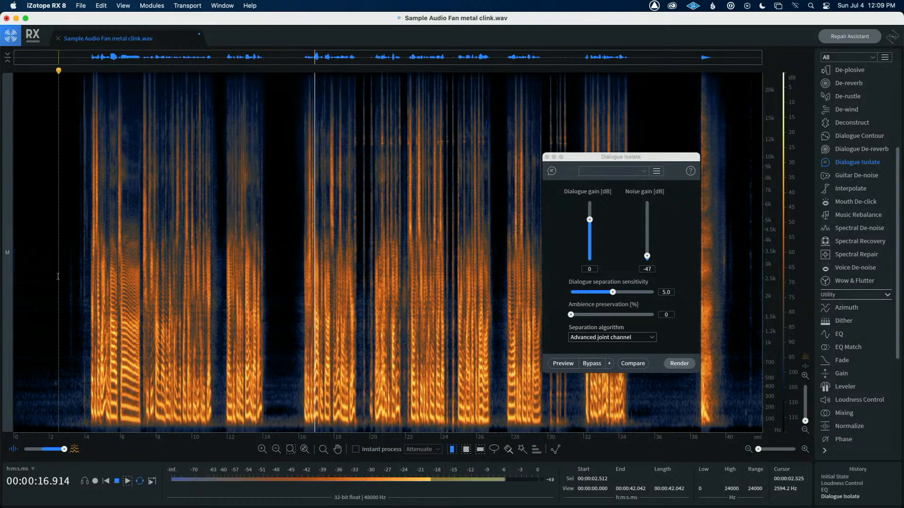
key(space)
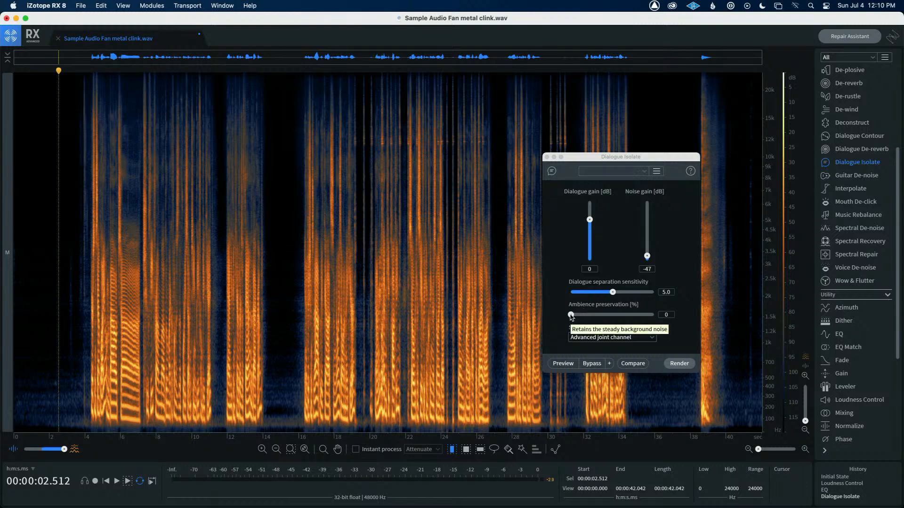
Set ambience preservation to 30% and noise gain to -23 dB, and undo the previous Dialogue Isolate render
drag(571, 317, 596, 315)
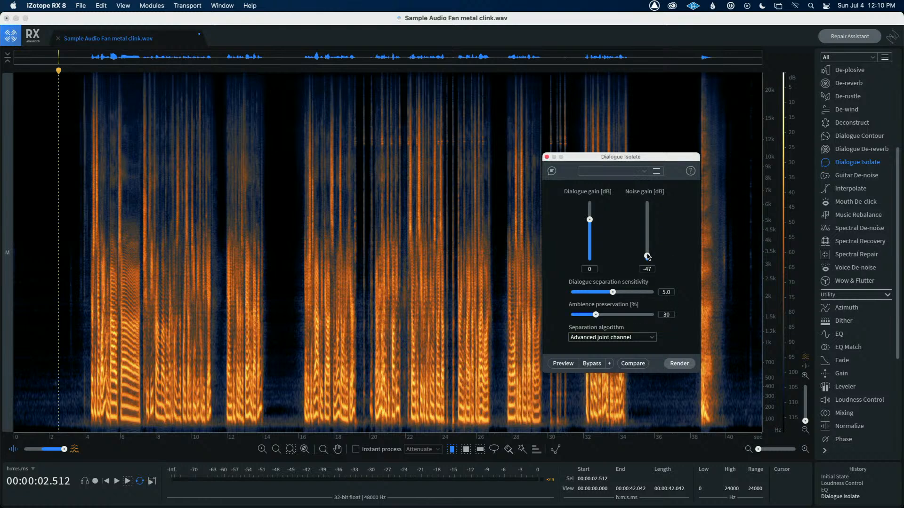
drag(647, 256, 648, 245)
key(super+z)
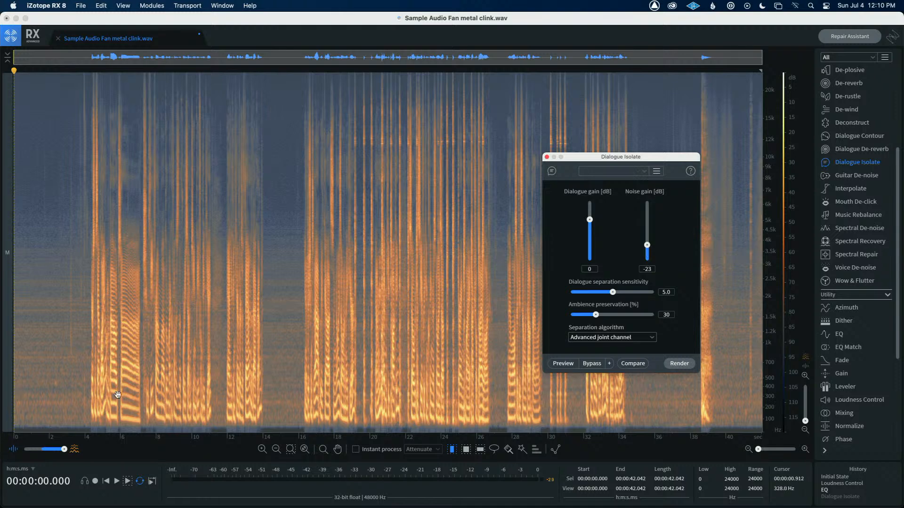
Preview Dialogue Isolate while raising ambience preservation to 48%, and stop the preview
click(563, 363)
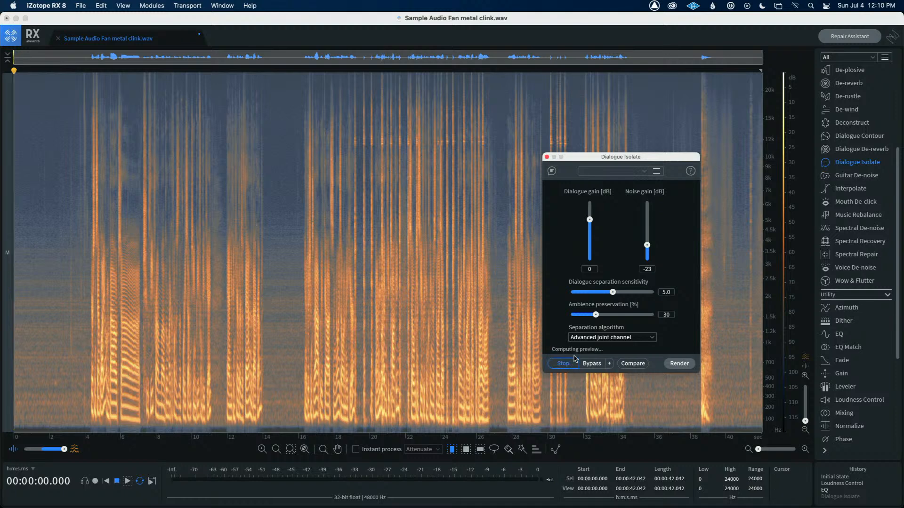
drag(597, 317, 610, 317)
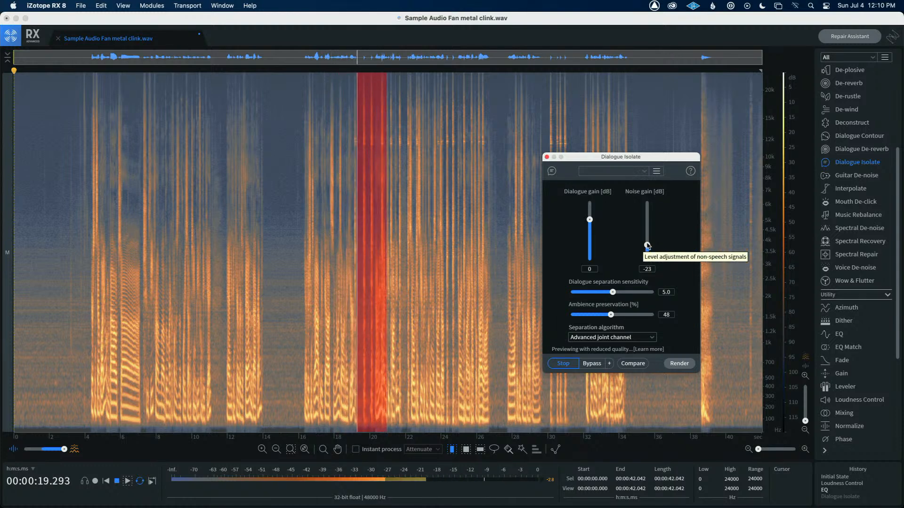
key(space)
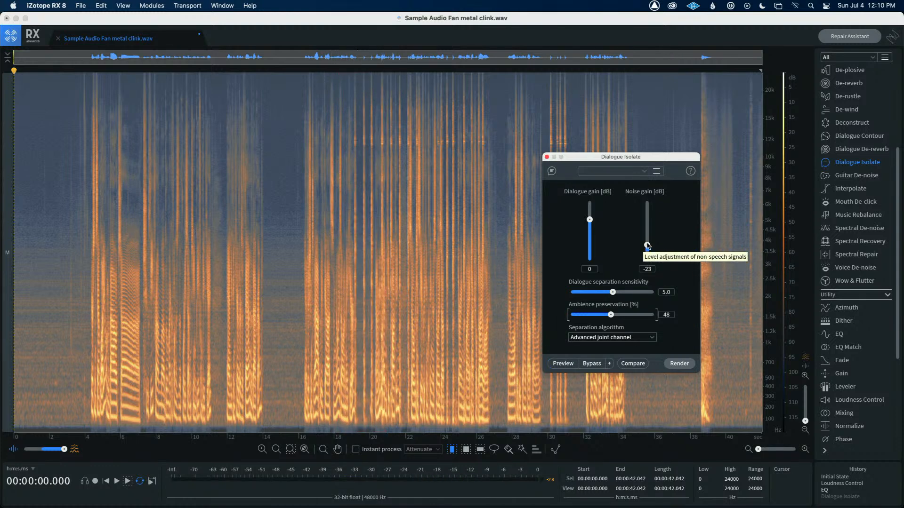
Render Dialogue Isolate to the whole file and place the playhead near the start
click(679, 365)
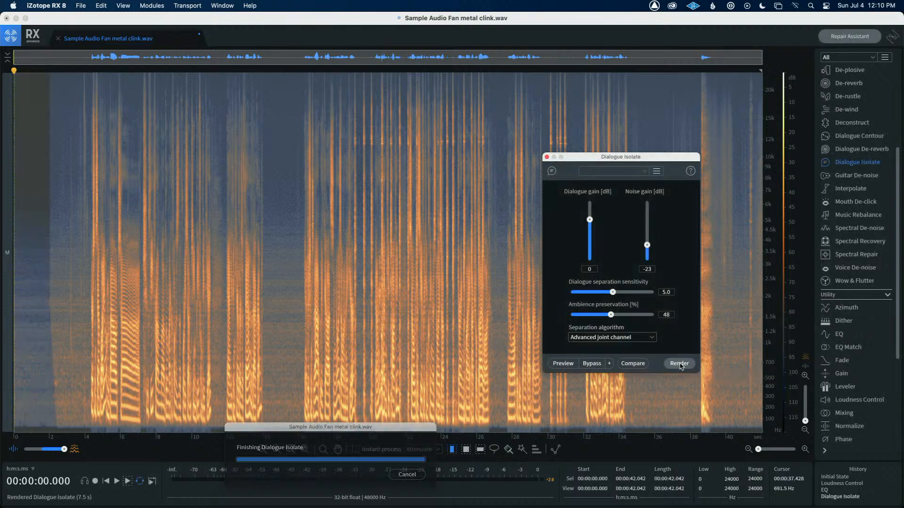
click(49, 367)
drag(20, 347, 77, 352)
click(81, 350)
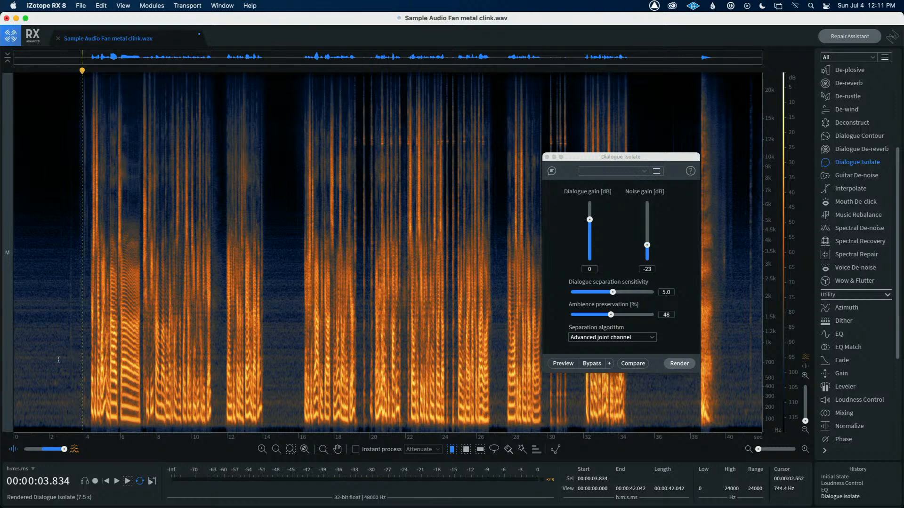
Play back the processed file from near its start
click(28, 358)
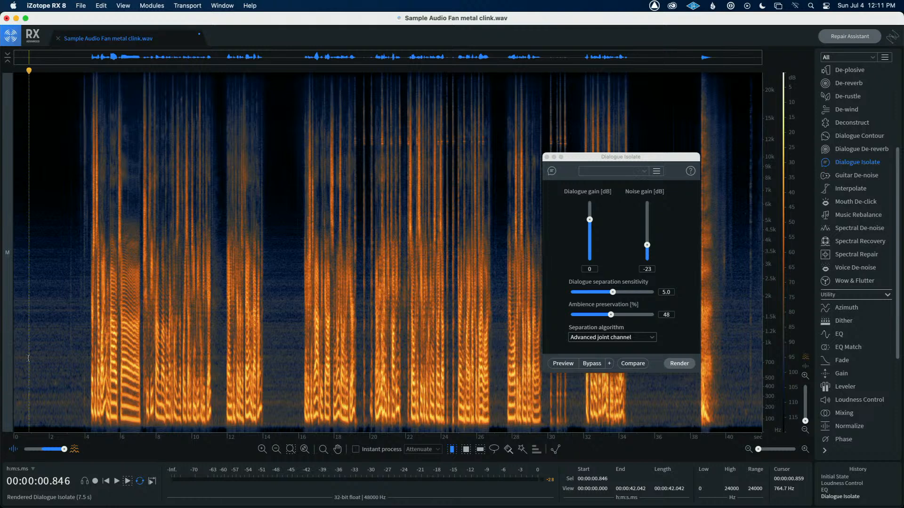
key(space)
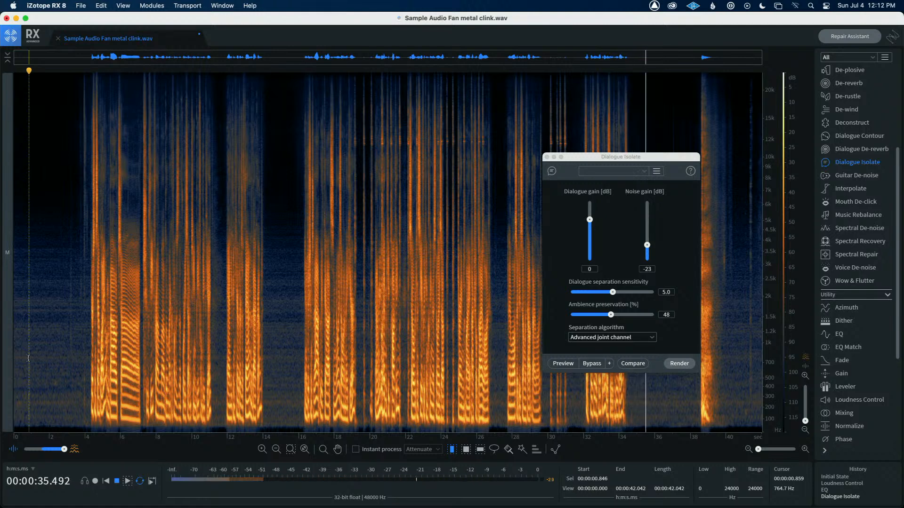
key(space)
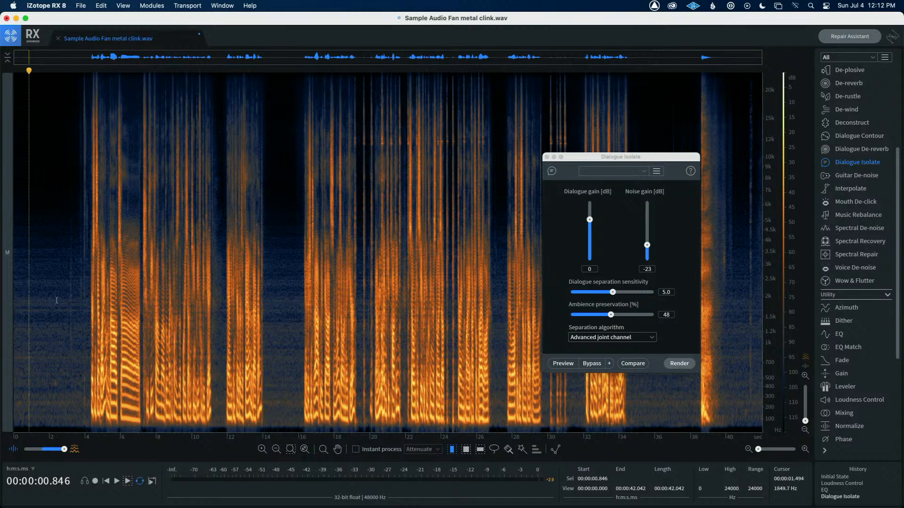
Close Dialogue Isolate and open the Spectral Repair module in Attenuate mode
click(572, 160)
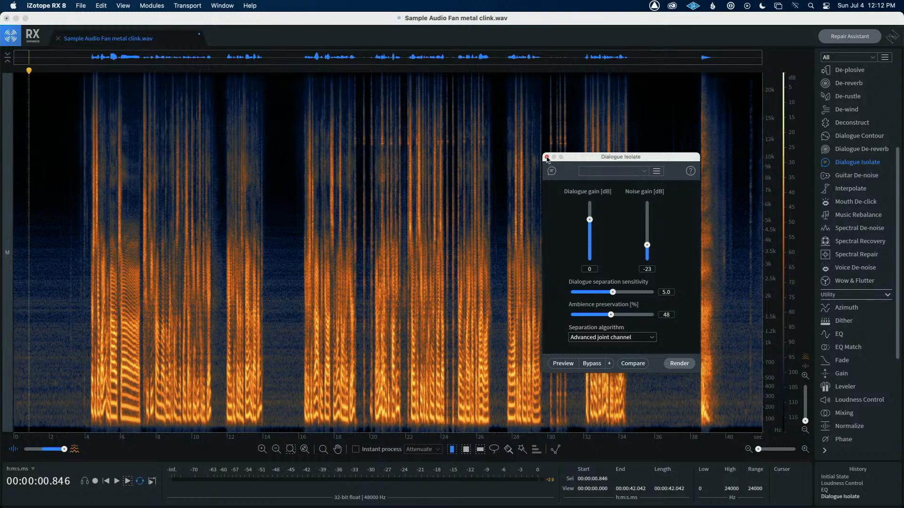
click(547, 158)
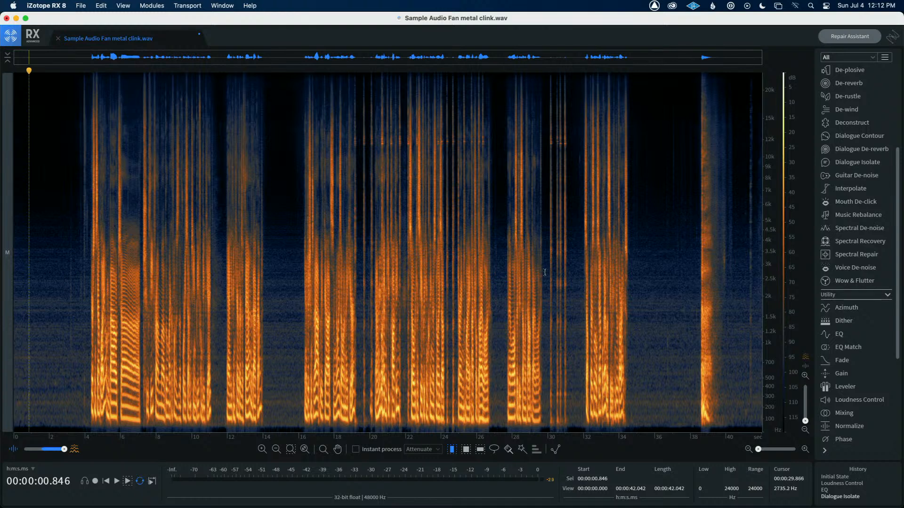
click(857, 255)
drag(341, 261, 221, 237)
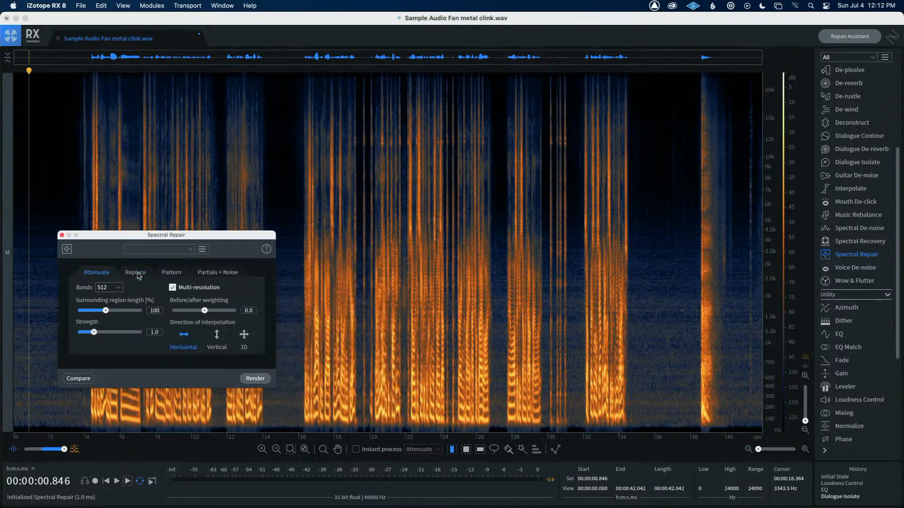
click(173, 273)
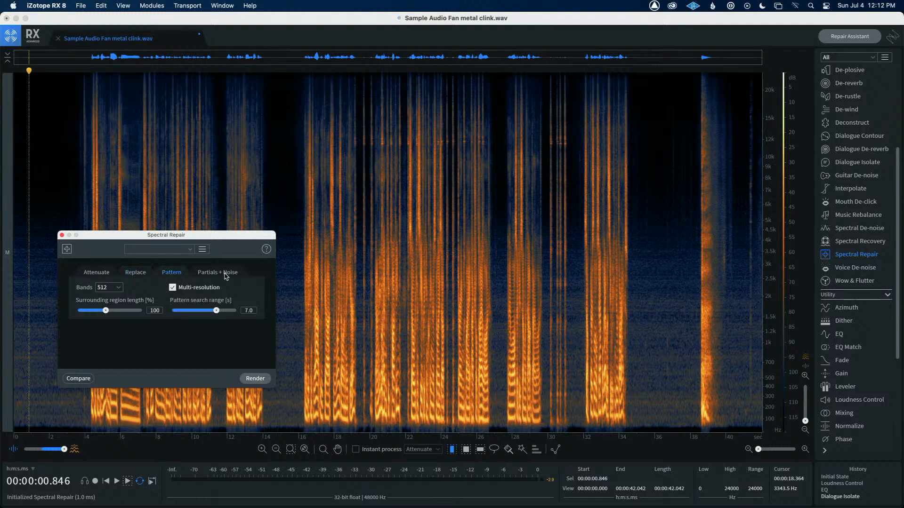
click(100, 275)
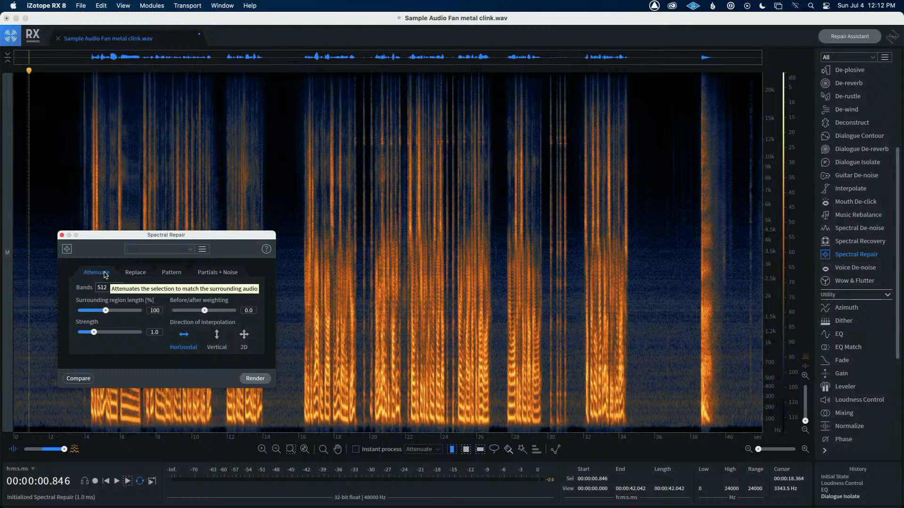
Select a time range from 30 to about 31.2 seconds covering the metal clink
click(465, 450)
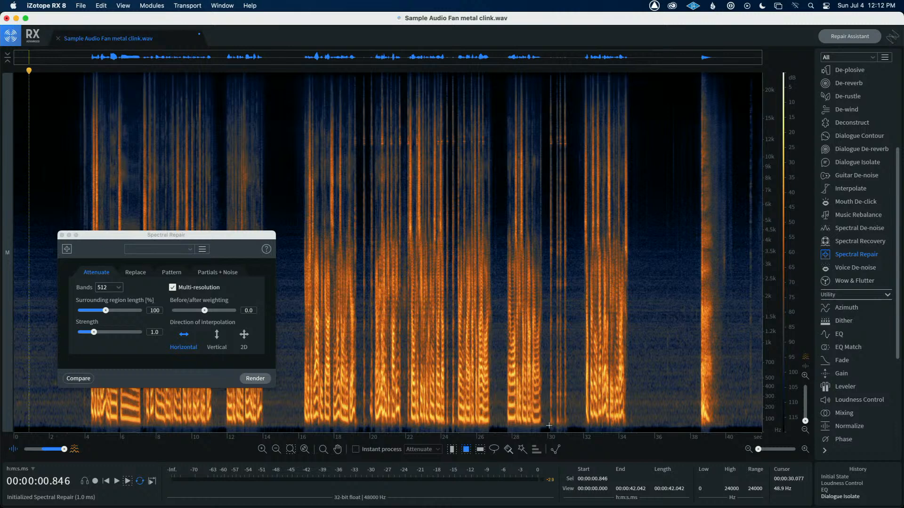
drag(547, 426, 559, 50)
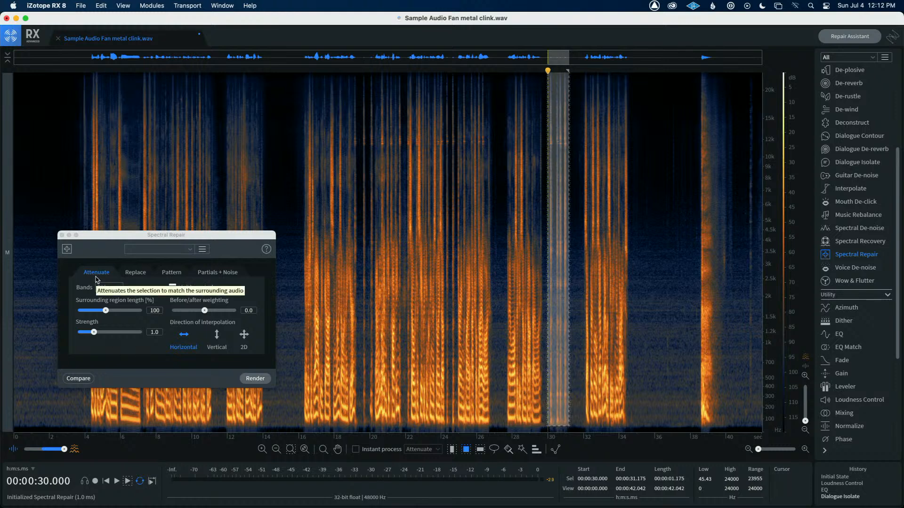
click(262, 380)
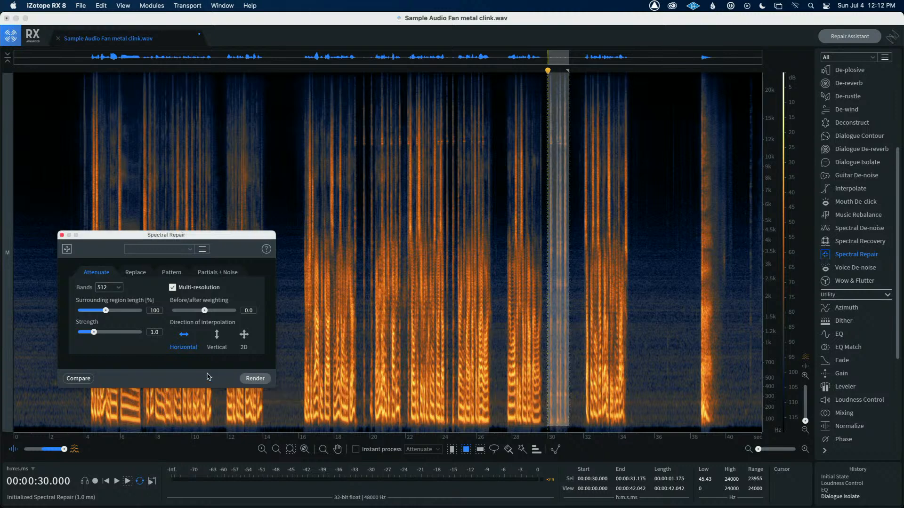
Compare the original audio with the Spectral Repair Attenuate result on the selection
click(85, 379)
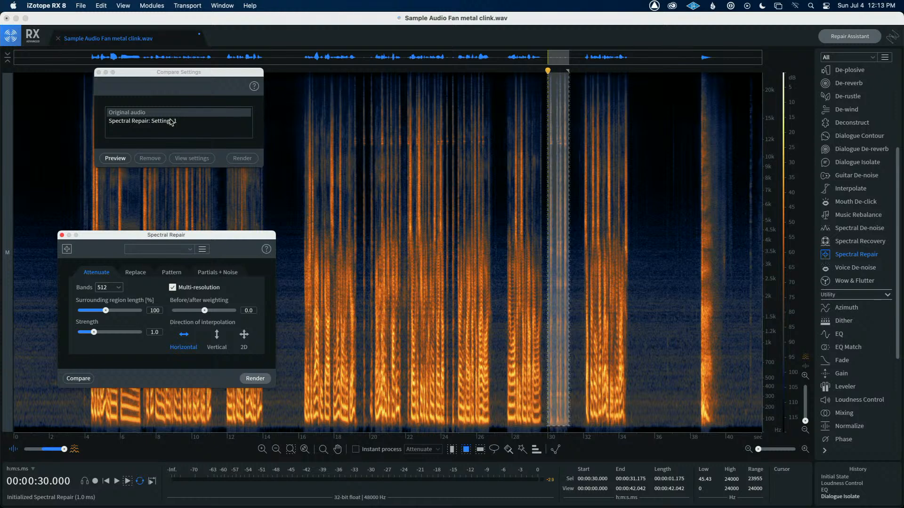
click(116, 158)
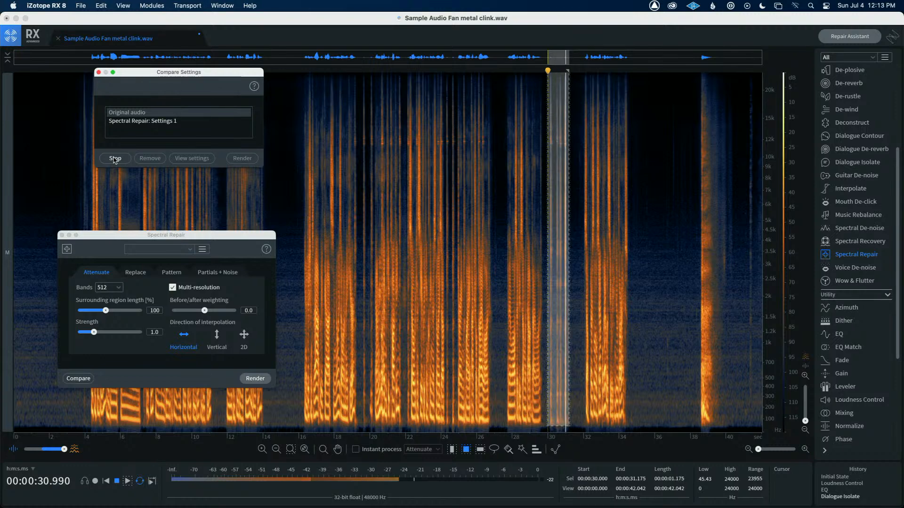
click(127, 121)
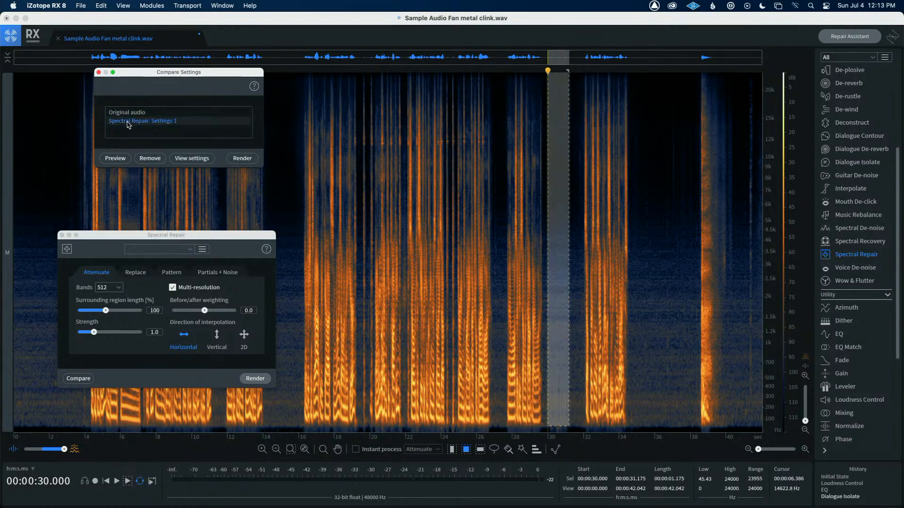
click(115, 158)
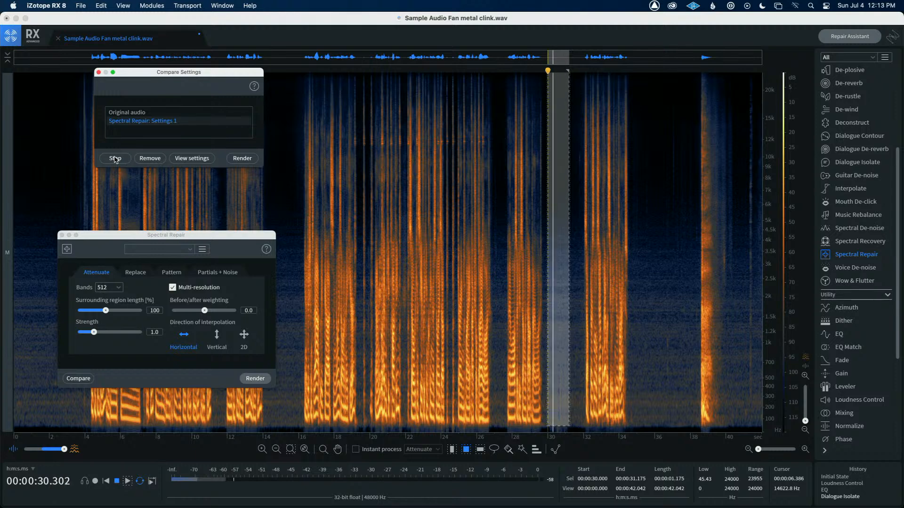
click(115, 158)
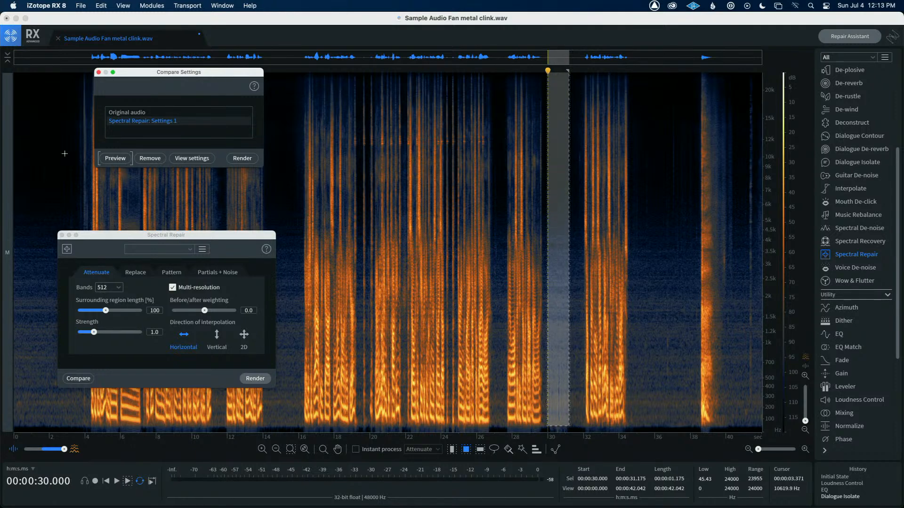
Switch Spectral Repair to Replace mode and compare it against the original audio
click(135, 273)
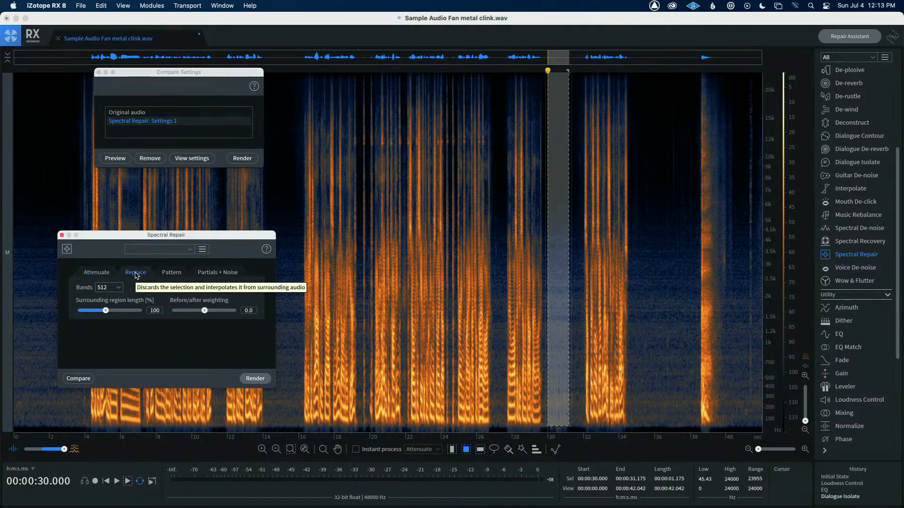
click(98, 74)
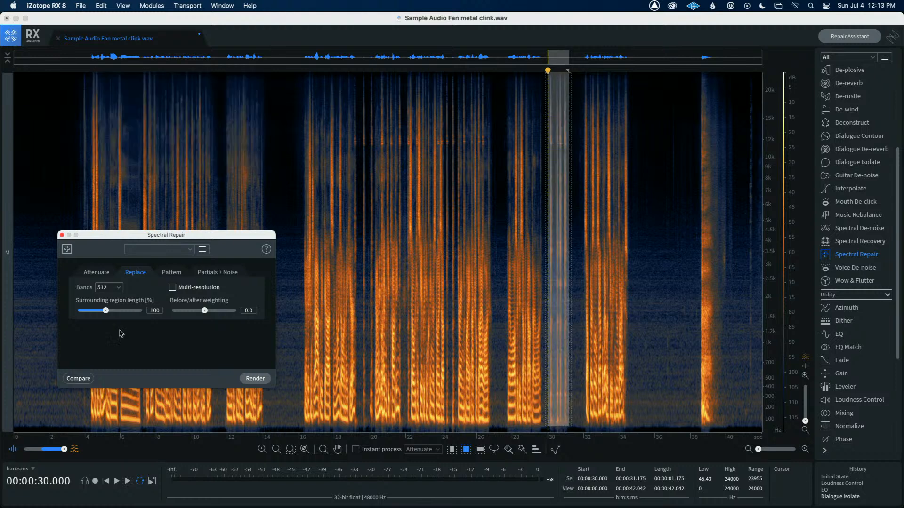
click(81, 378)
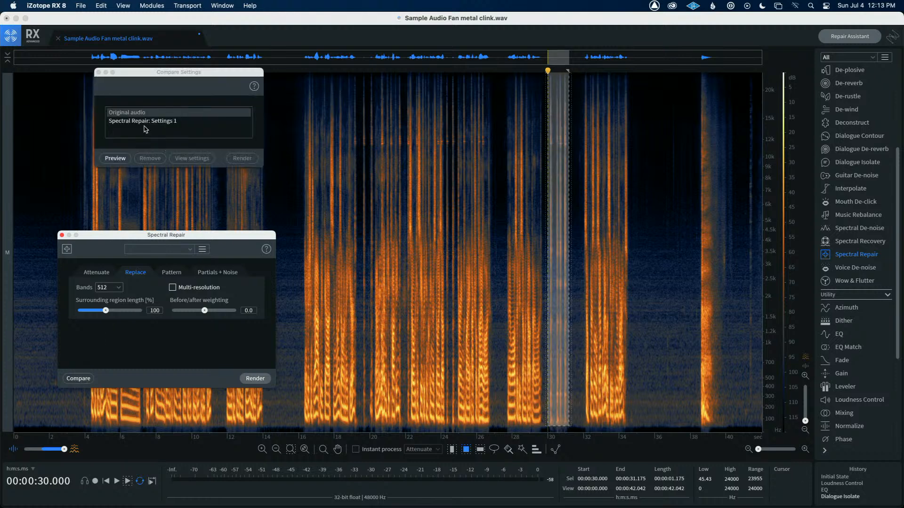
click(114, 158)
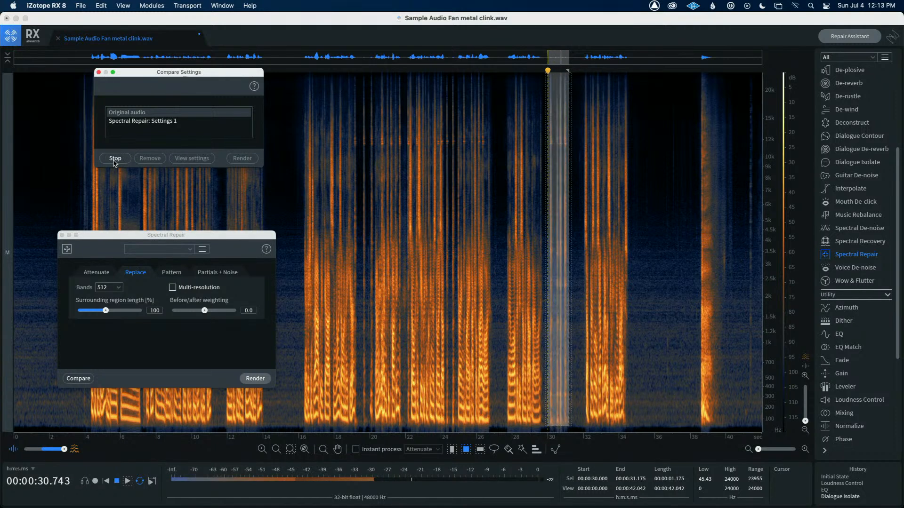
click(130, 123)
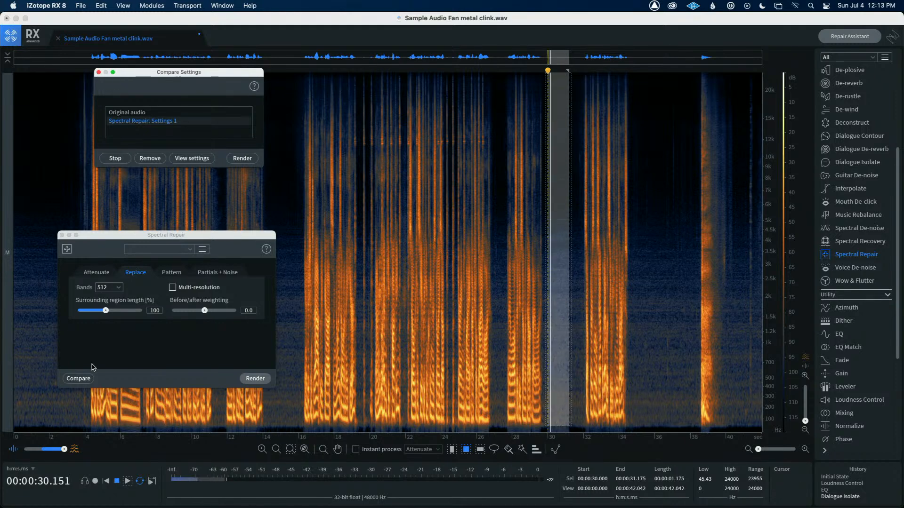
click(126, 160)
Render Spectral Repair Replace on the selection, close the module and place the playhead at about 28.7 s
click(255, 379)
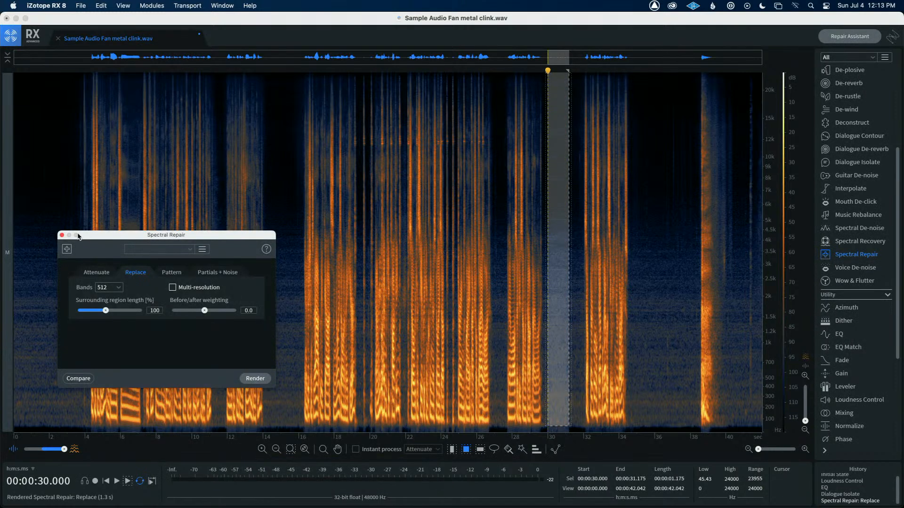
click(62, 235)
click(525, 319)
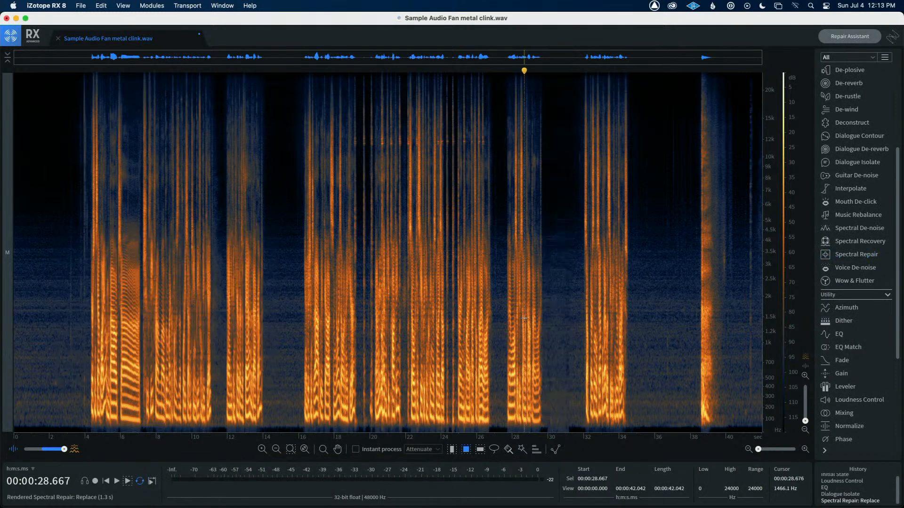
Play back the repaired section and blend the waveform display into the spectrogram
key(space)
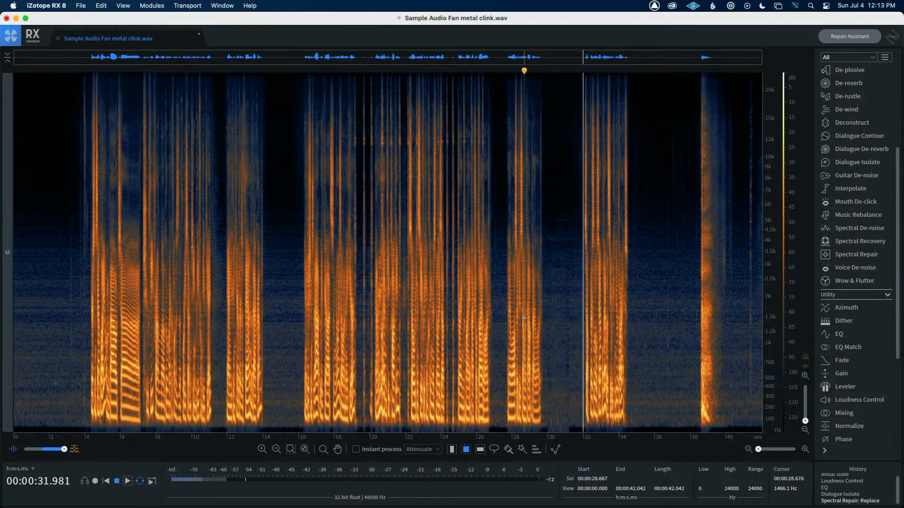
key(space)
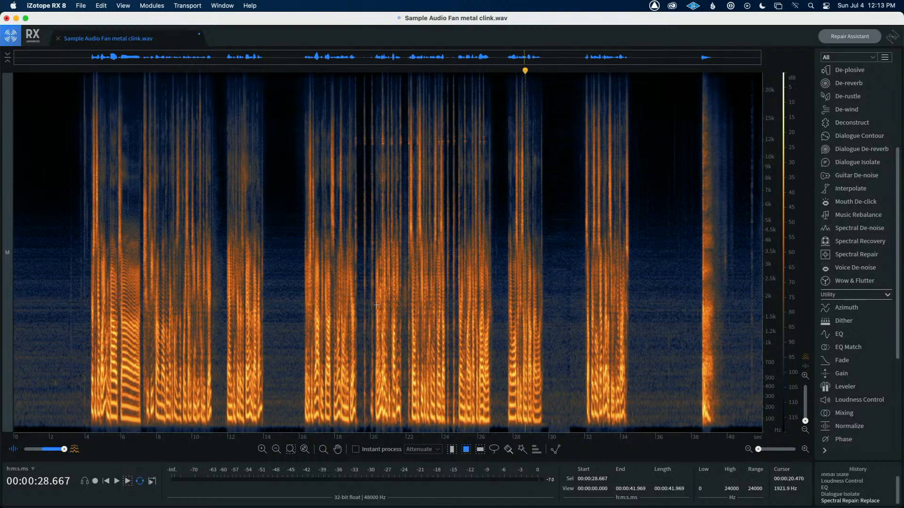
drag(65, 451, 44, 452)
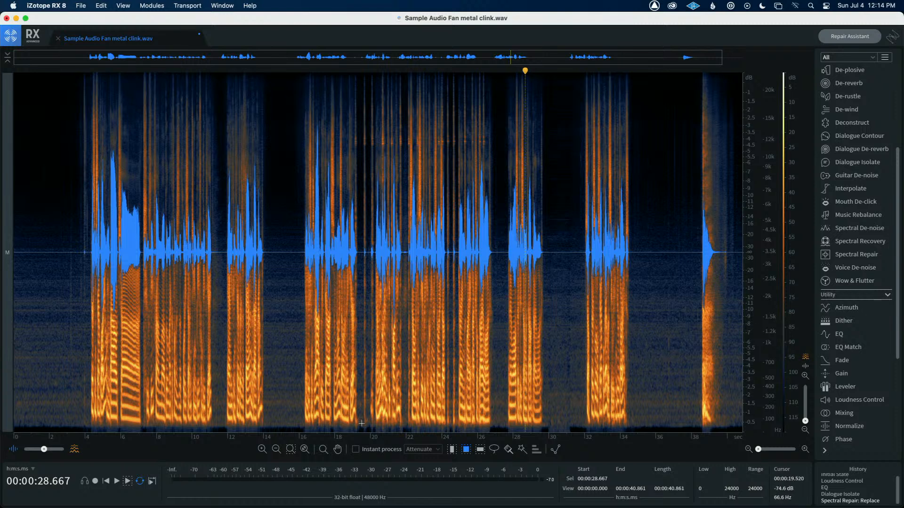
Select the clink at about 19.6–20.2 s and render Spectral Repair Replace on it after previewing it against the original audio
drag(362, 425, 375, 29)
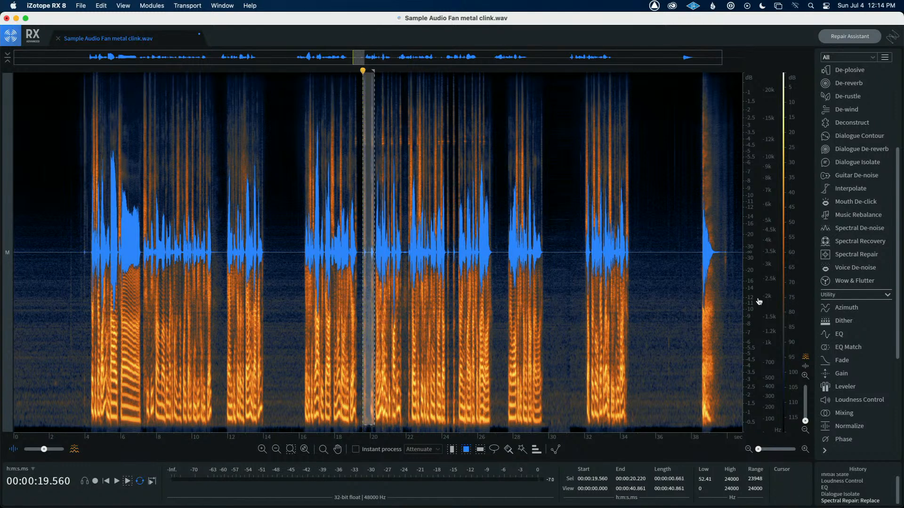
click(856, 254)
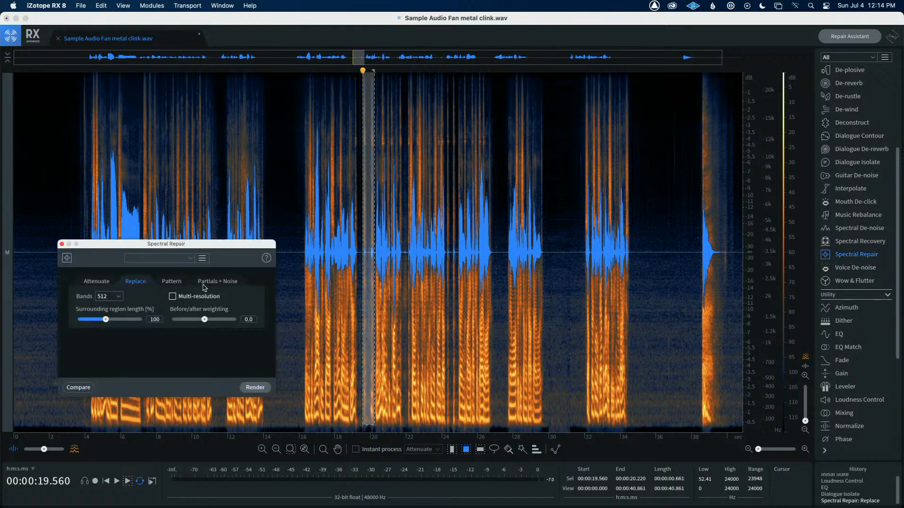
click(86, 389)
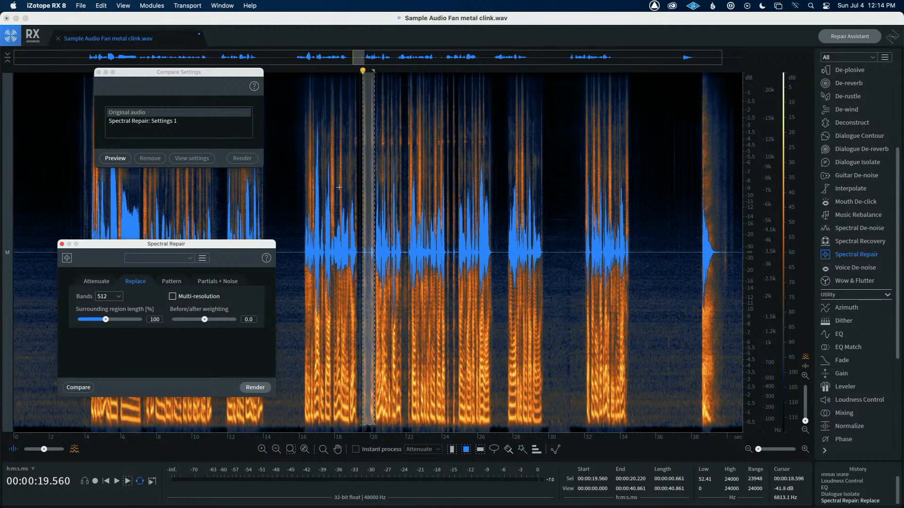
click(116, 159)
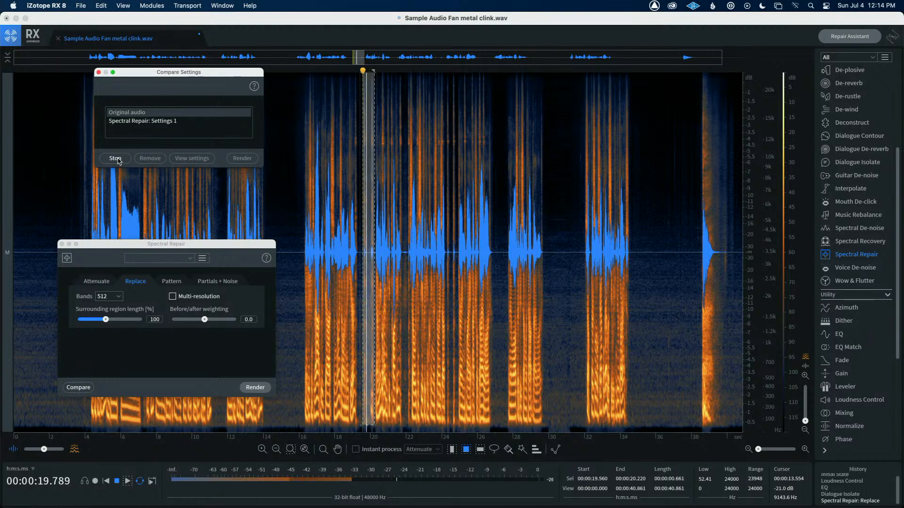
click(127, 121)
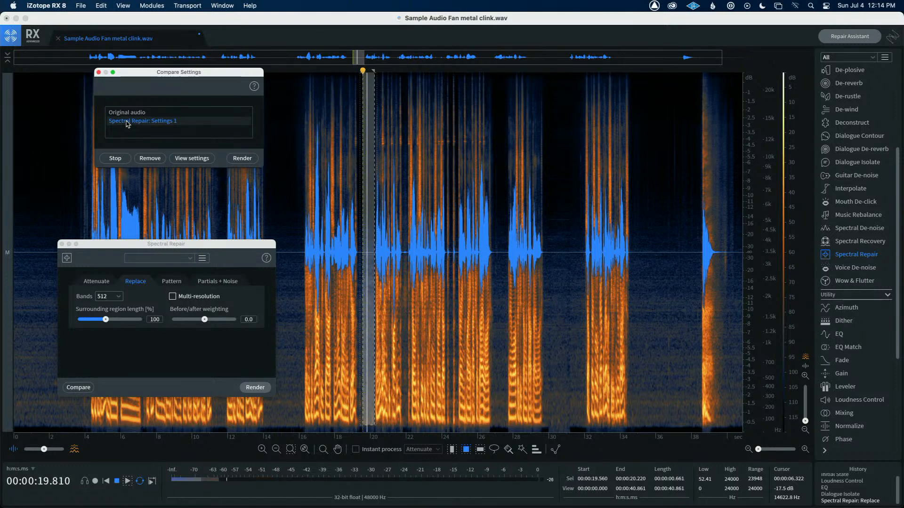
click(239, 160)
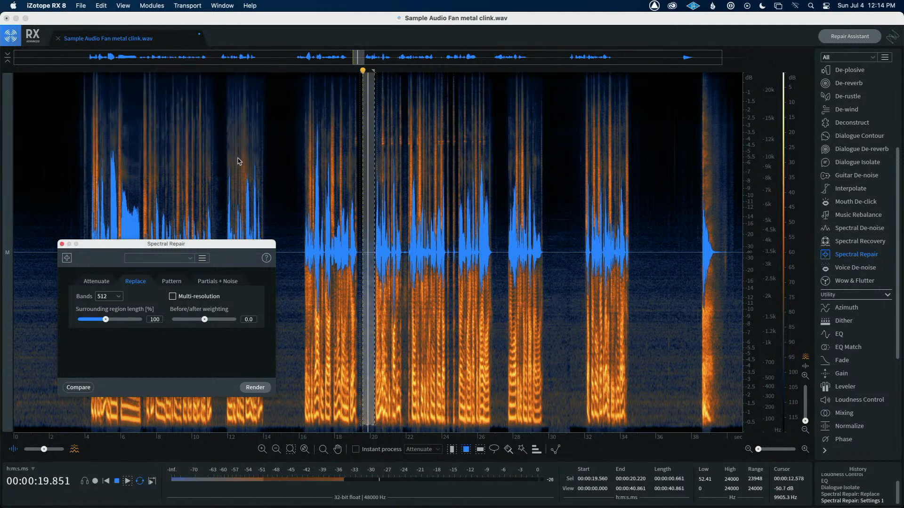
Play back the repaired section from about 19 s
scroll(239, 162, up, 2)
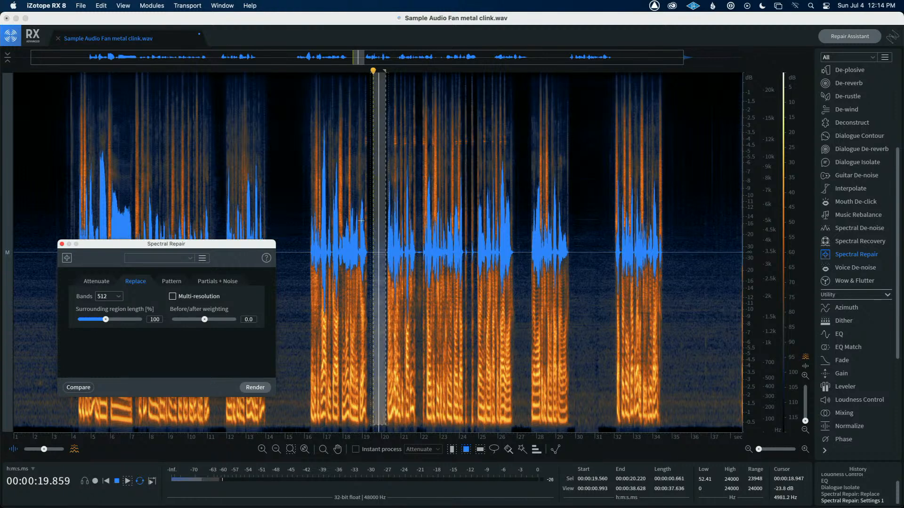
click(362, 220)
key(space)
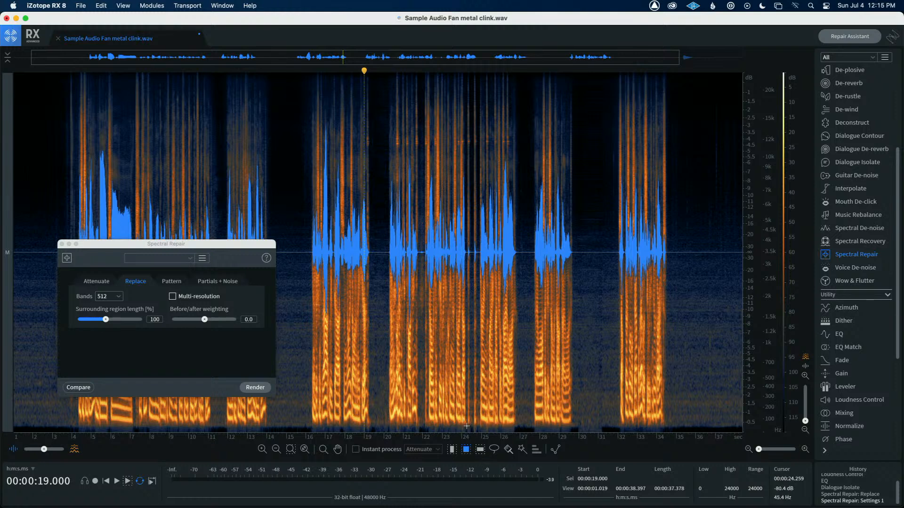
Select the clink at about 24.2–24.8 s, preview Spectral Repair Replace against the original and render it
drag(466, 426, 481, 70)
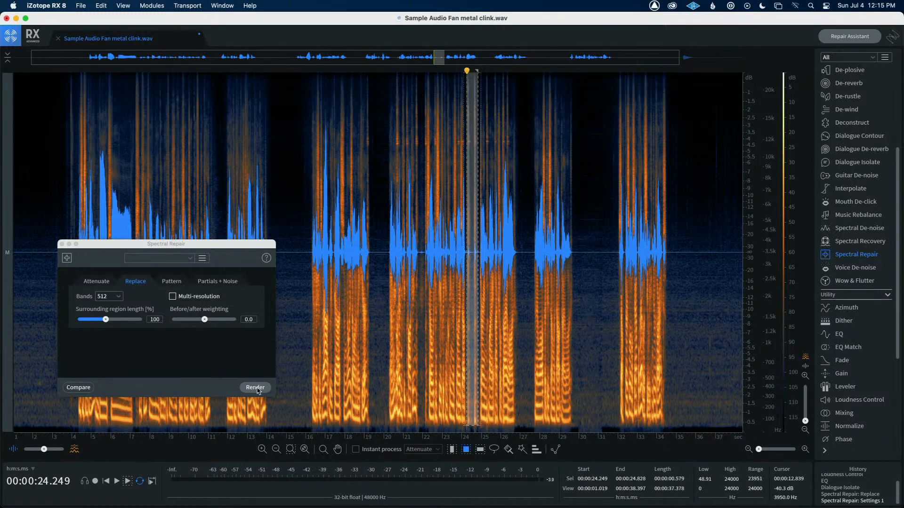
click(78, 387)
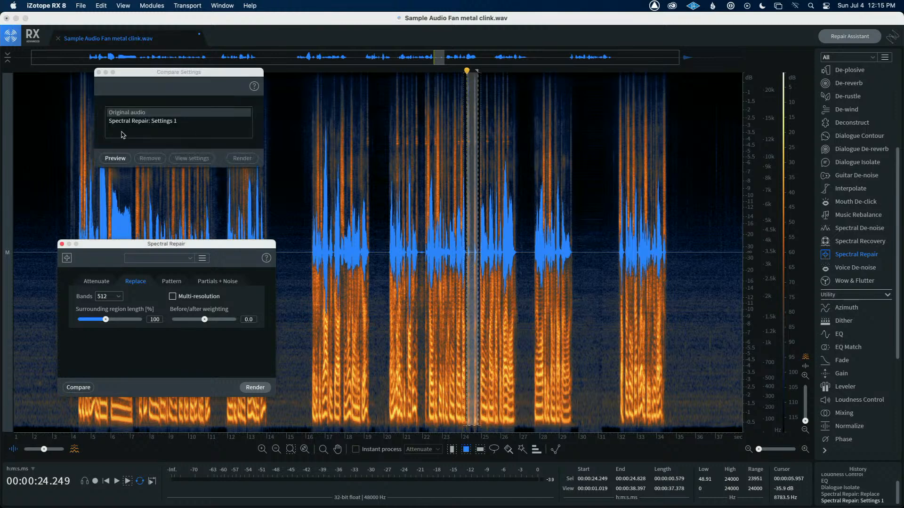
click(118, 161)
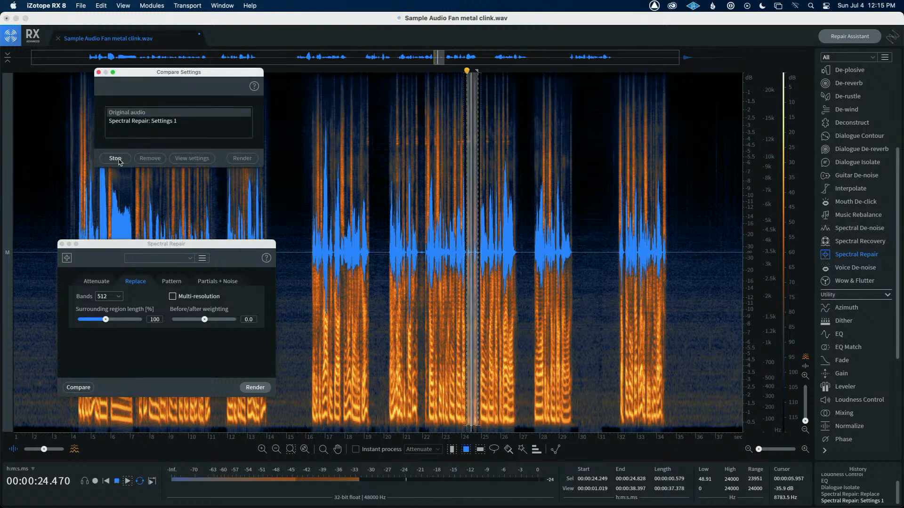
click(125, 123)
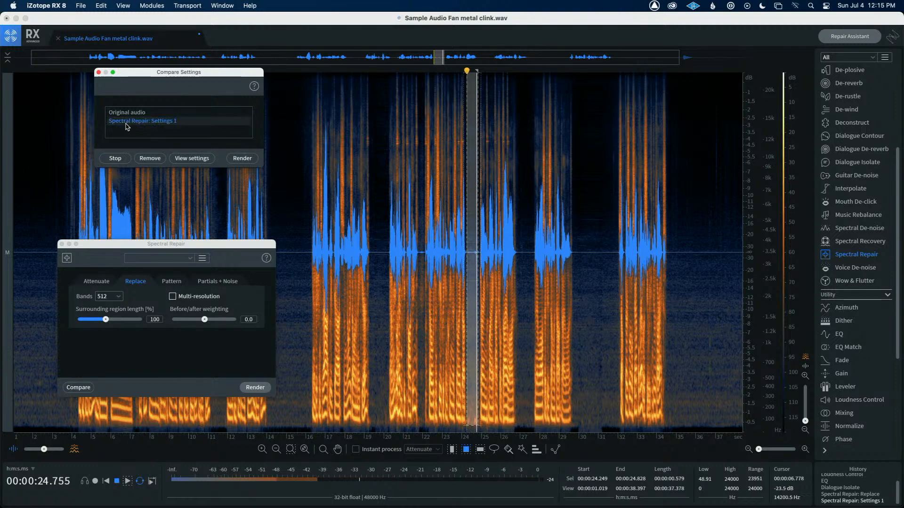
click(243, 158)
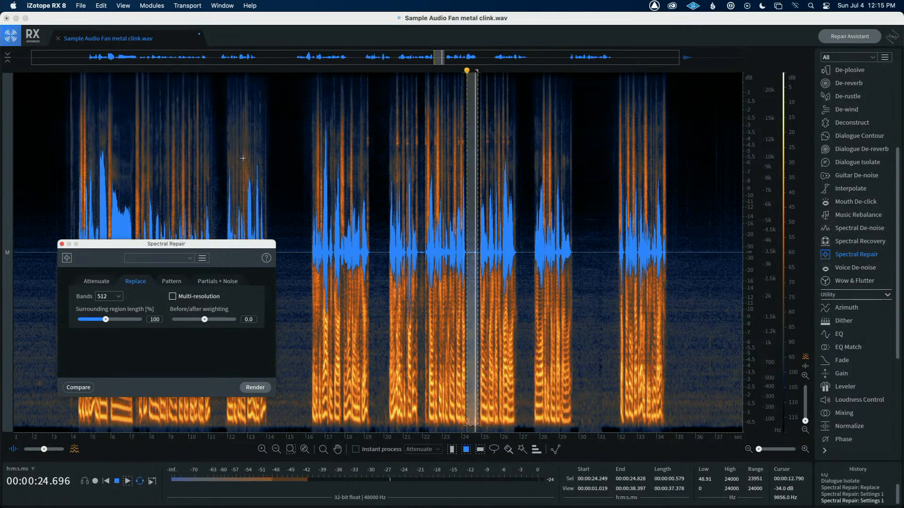
Play back the repaired passages from about 15.7 s and around 21.8 s to listen for remaining clinks
click(378, 224)
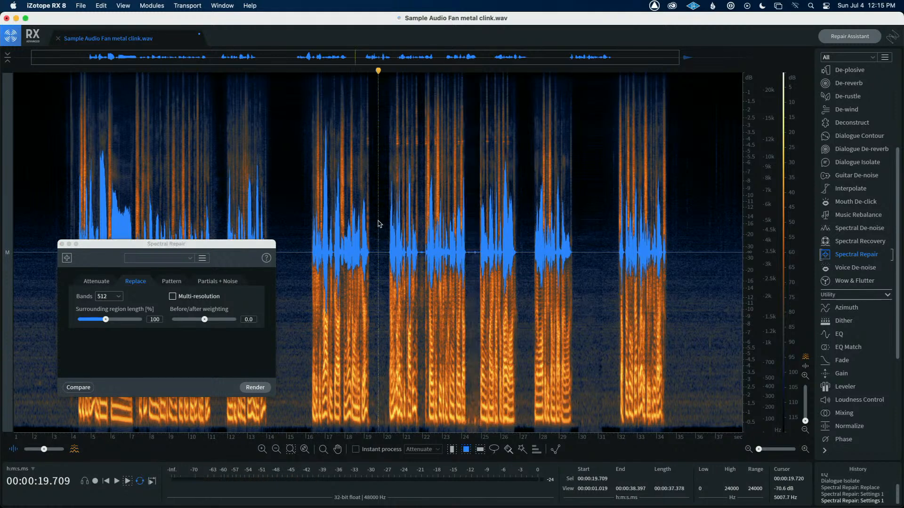
click(300, 204)
key(space)
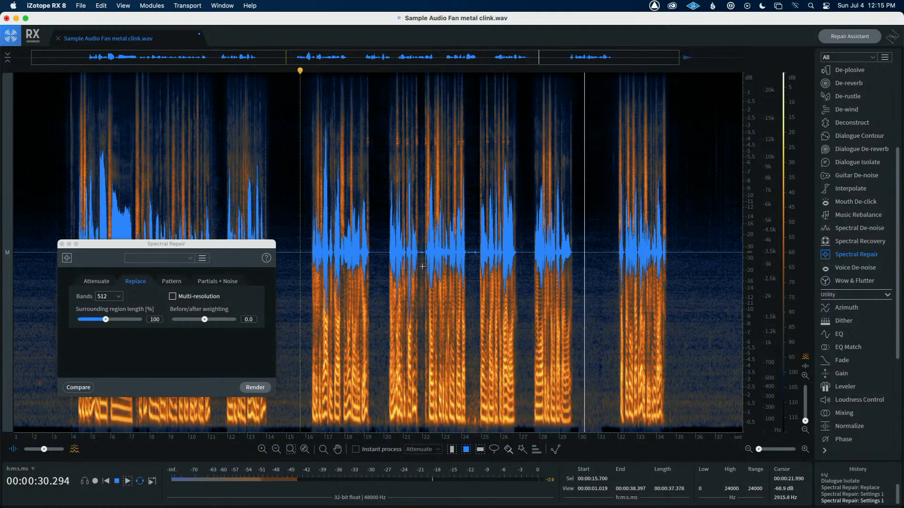
key(space)
scroll(423, 266, up, 4)
scroll(422, 267, up, 3)
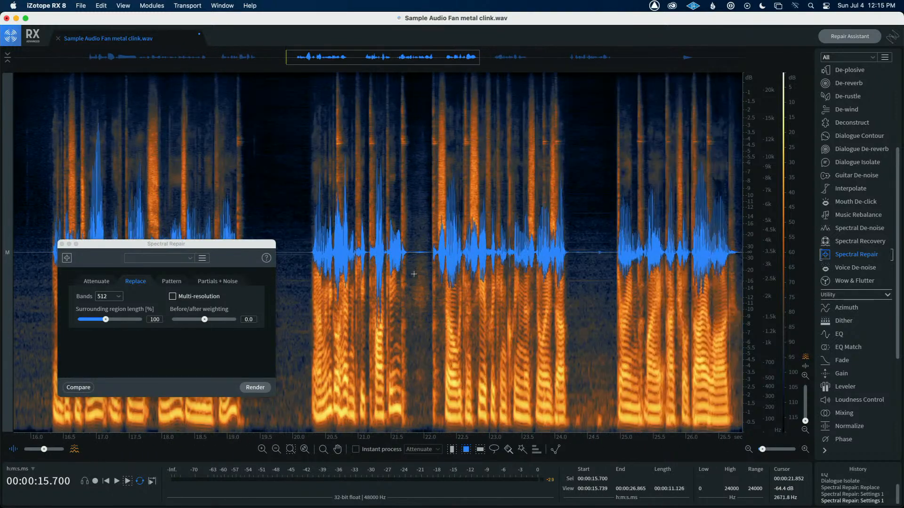
click(413, 275)
key(space)
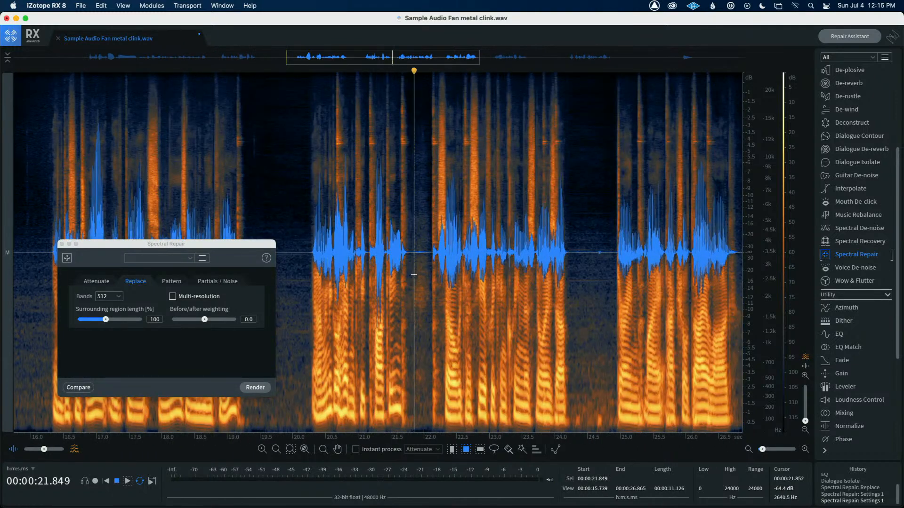
key(space)
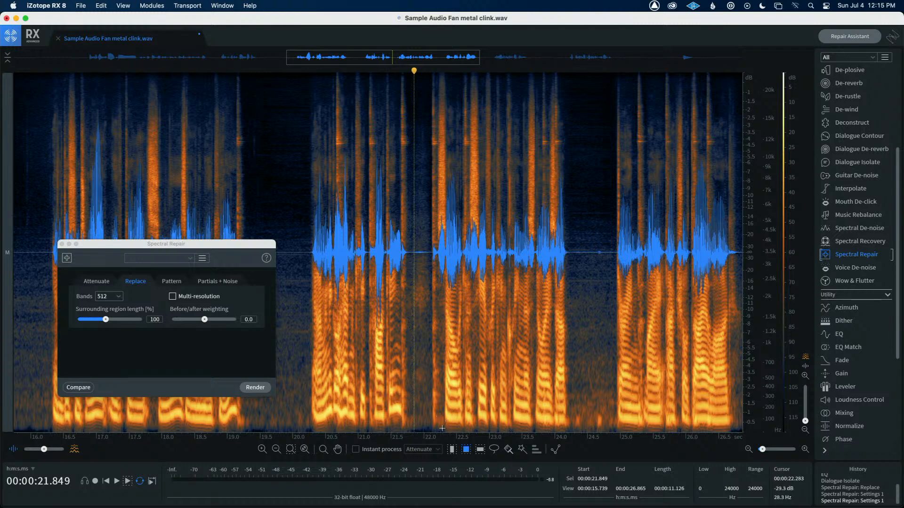
Try selecting the clink at about 22.0–22.2 s and previewing Spectral Repair Replace, then close the comparison without rendering
drag(443, 429, 423, 54)
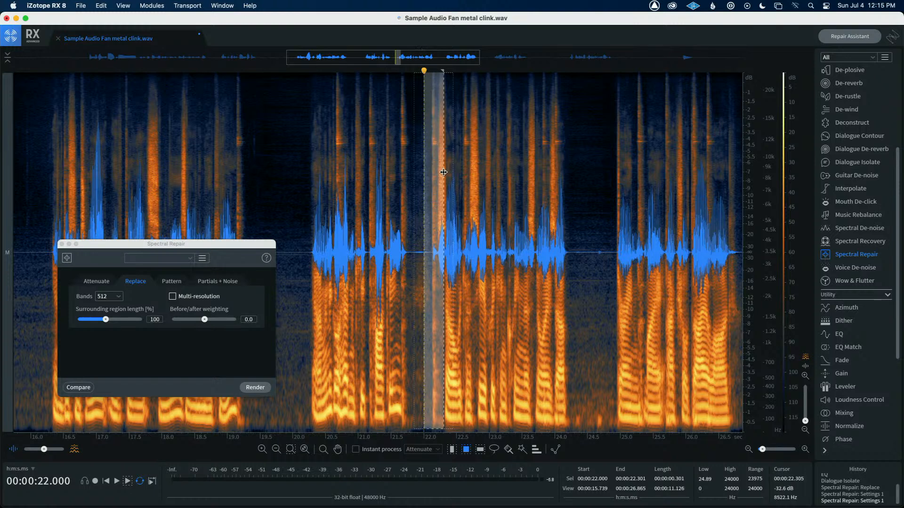
drag(443, 172, 437, 173)
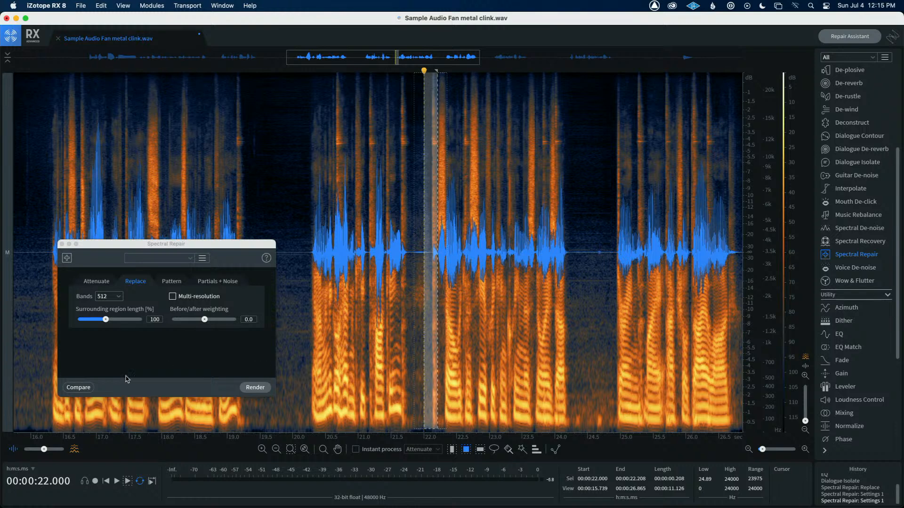
click(82, 389)
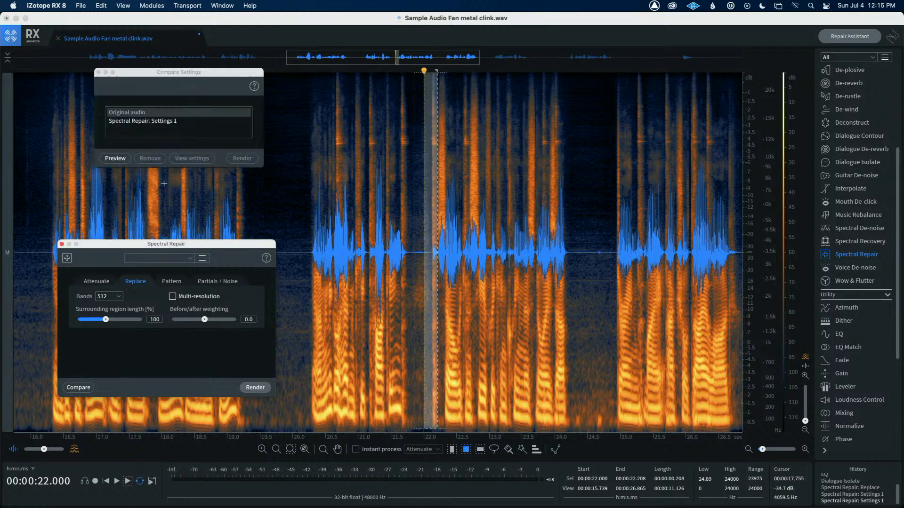
click(117, 159)
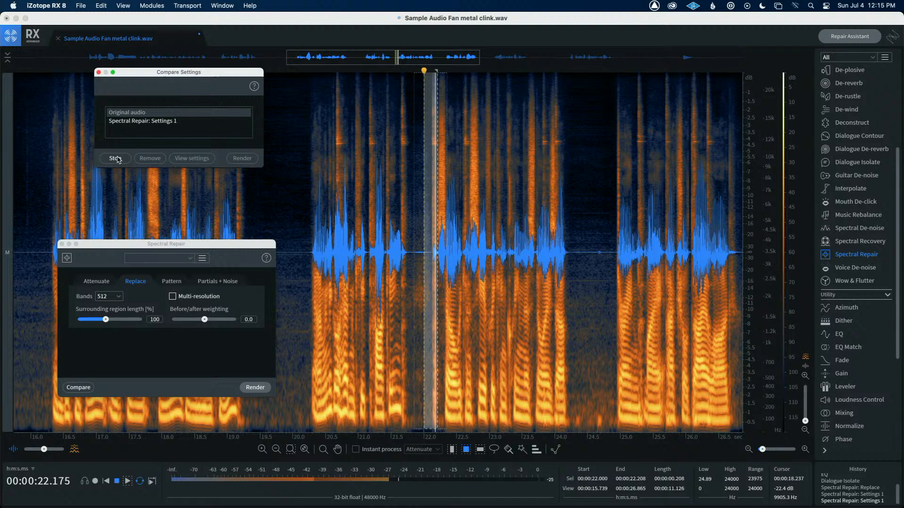
click(122, 122)
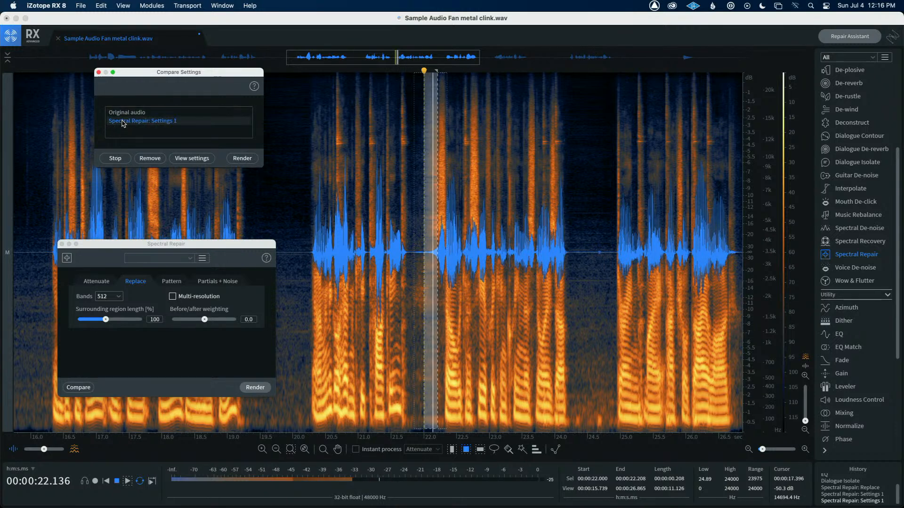
key(space)
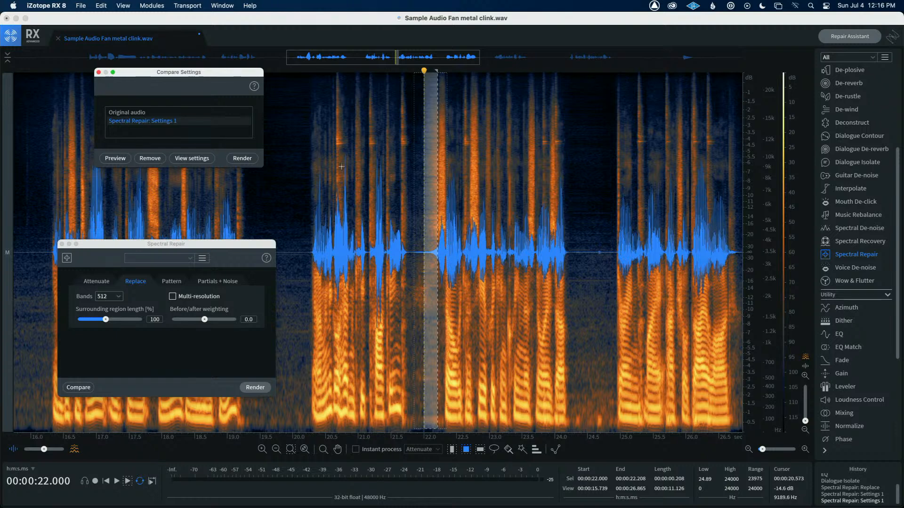
click(99, 72)
Play back the passage from about 21.4 s
click(385, 228)
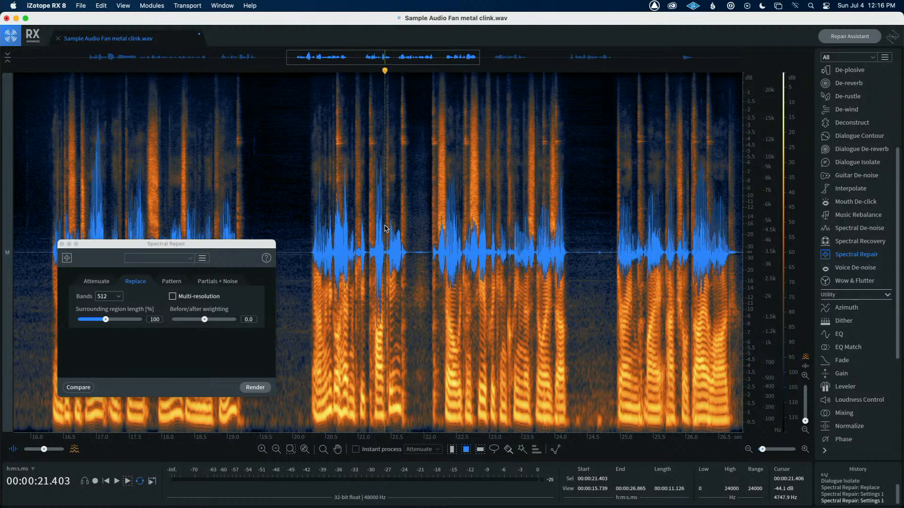
key(space)
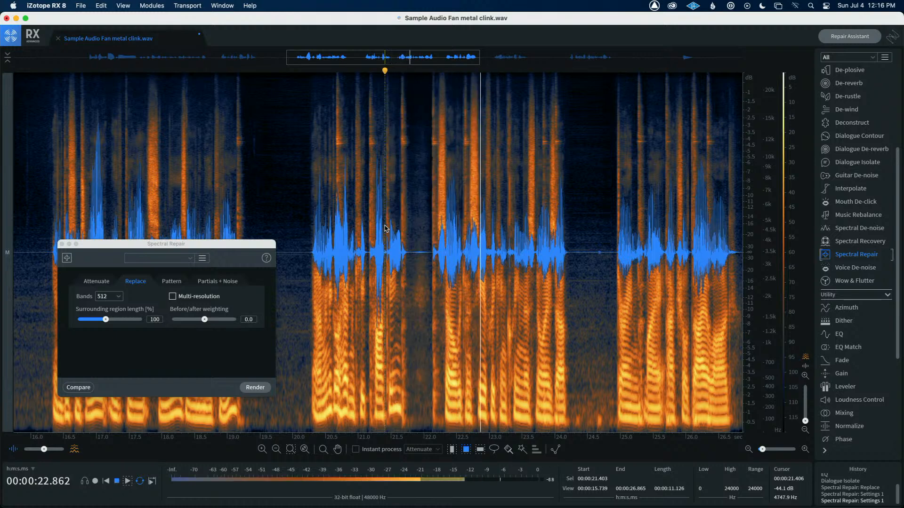
key(space)
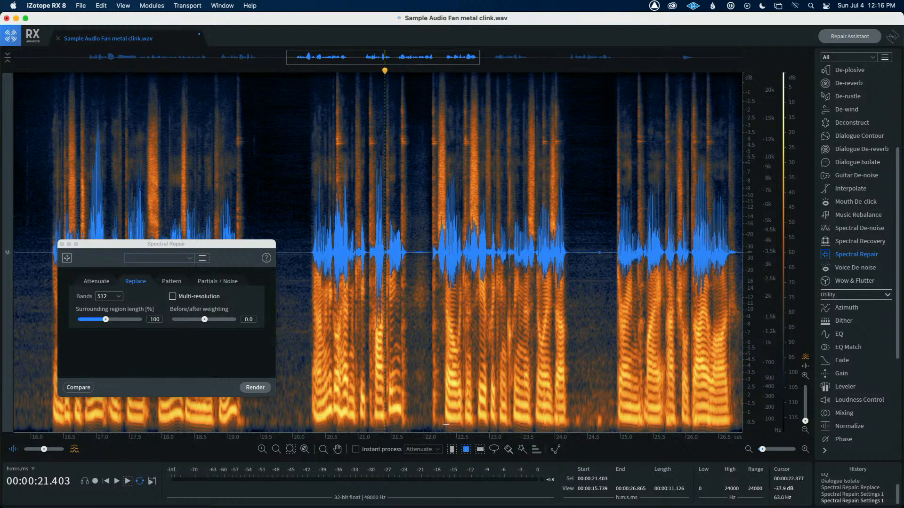
Select the narrower clink at about 22.09–22.20 s, preview Spectral Repair Replace against the original and render it
drag(438, 426, 430, 38)
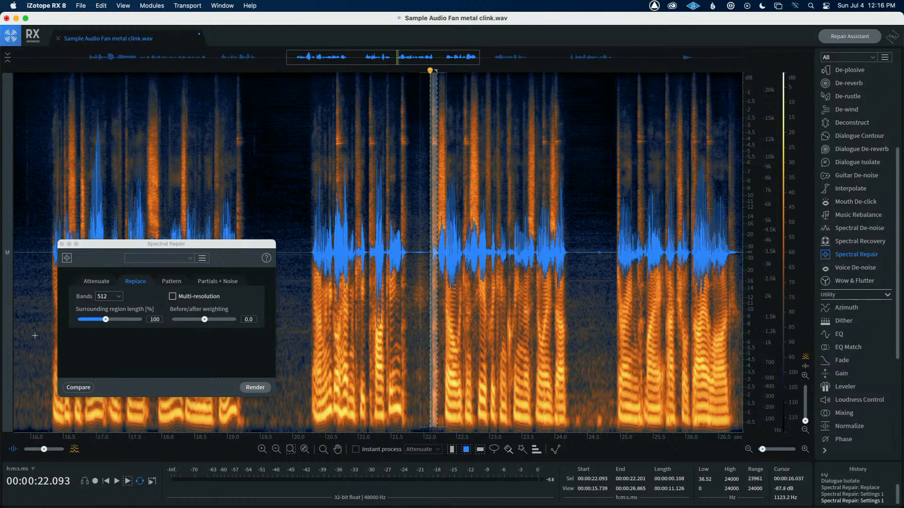
click(79, 388)
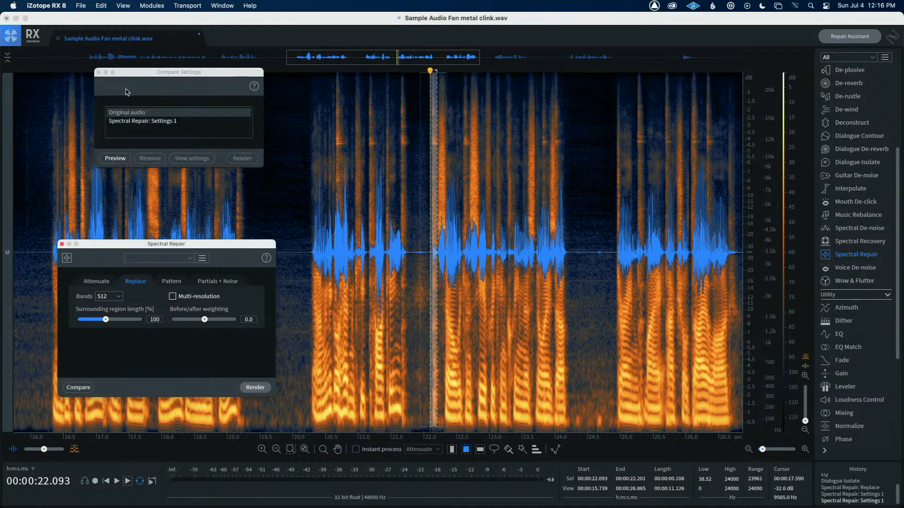
click(115, 159)
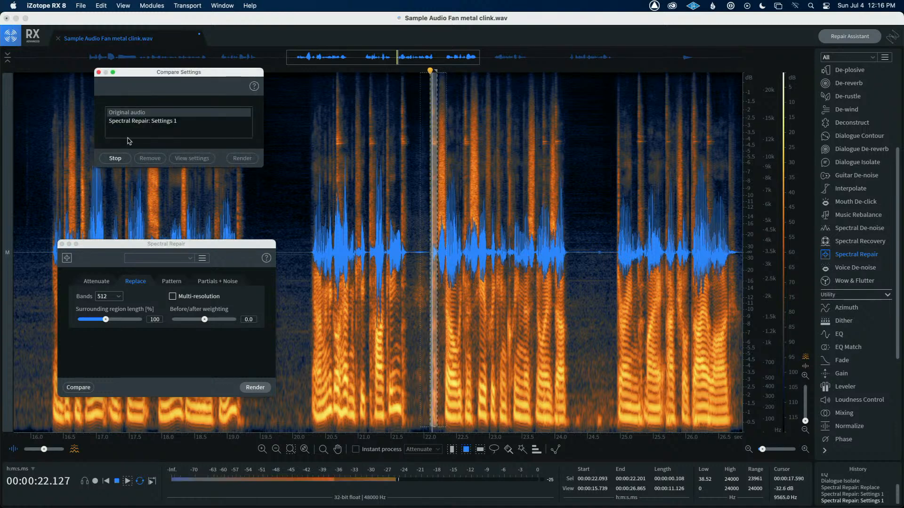
click(129, 121)
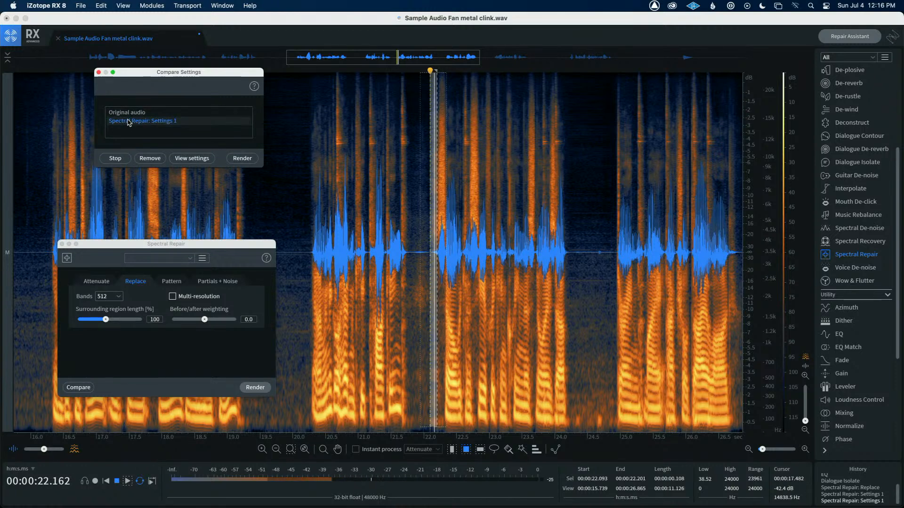
click(117, 159)
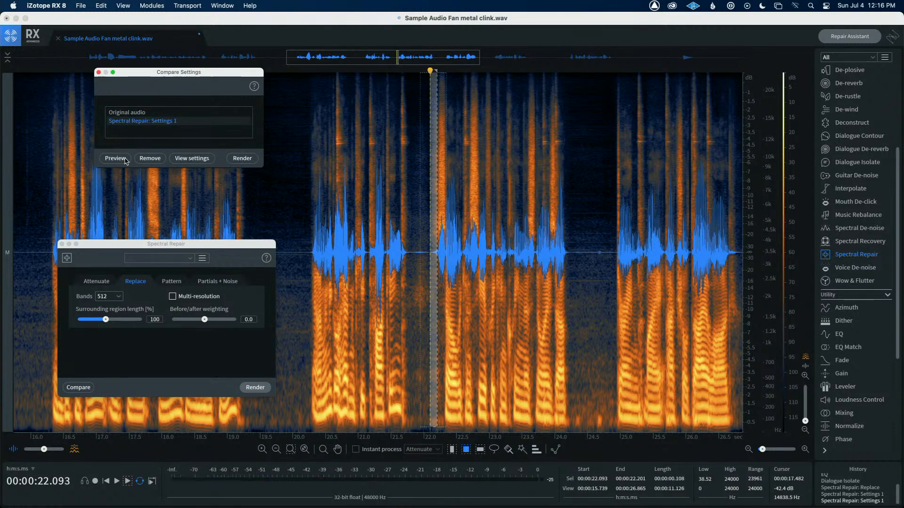
click(243, 158)
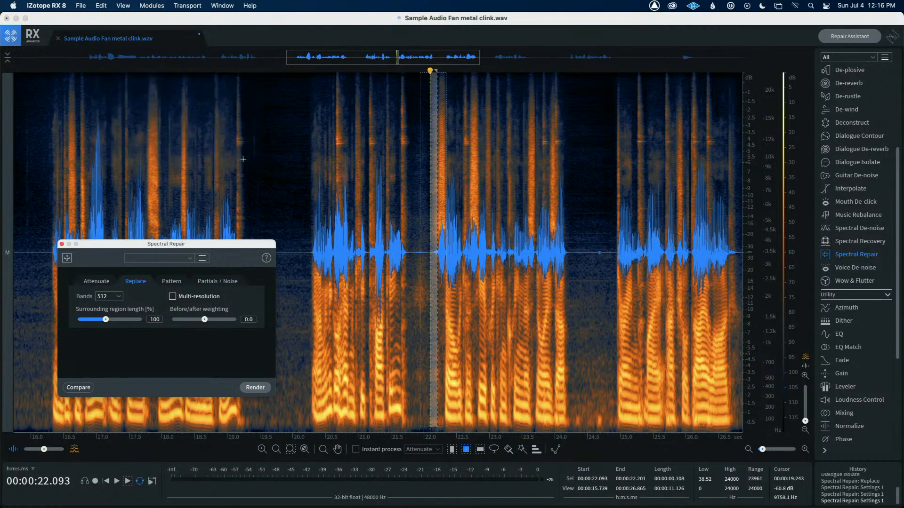
Play back the repaired passage from about 20.5 s
click(324, 165)
key(space)
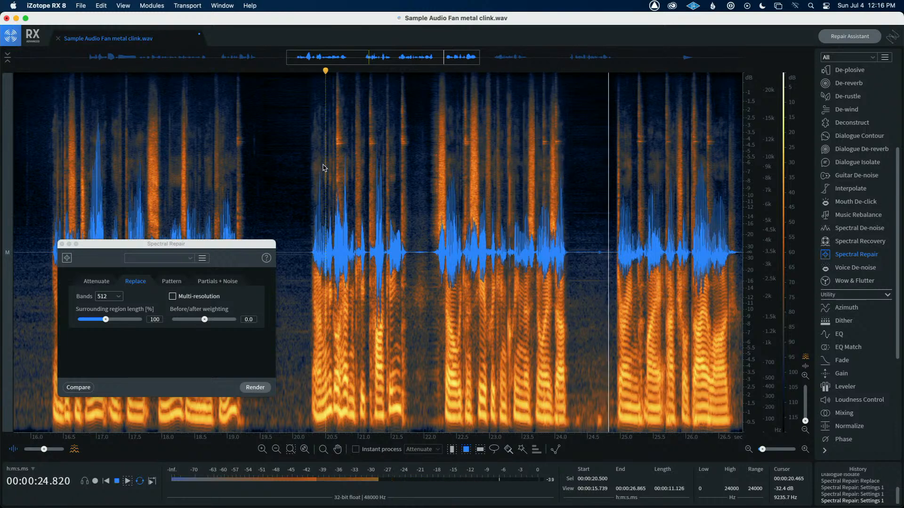
key(space)
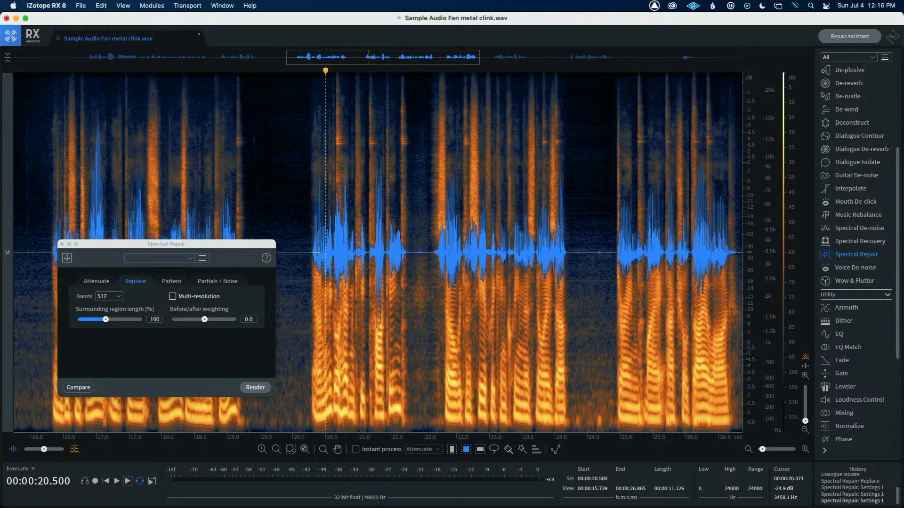
Close the Spectral Repair window and set the display to show the spectrogram only
click(61, 244)
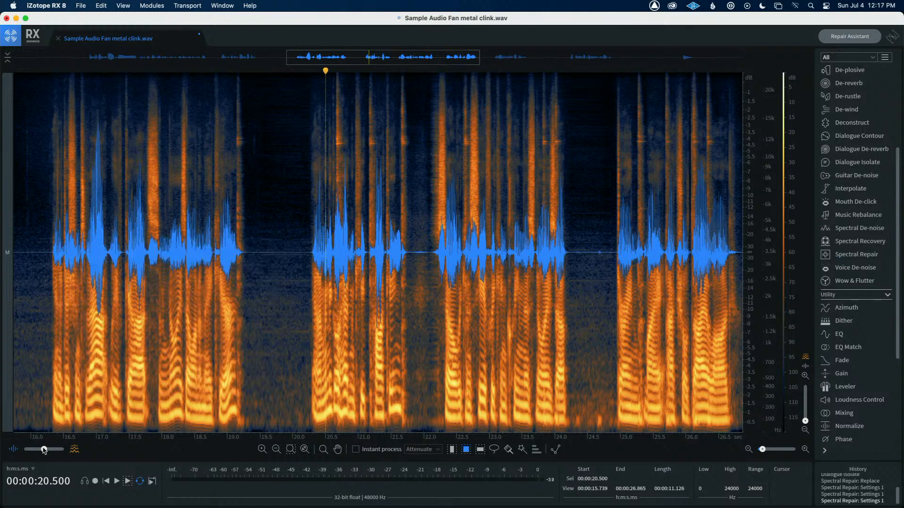
drag(44, 450, 64, 449)
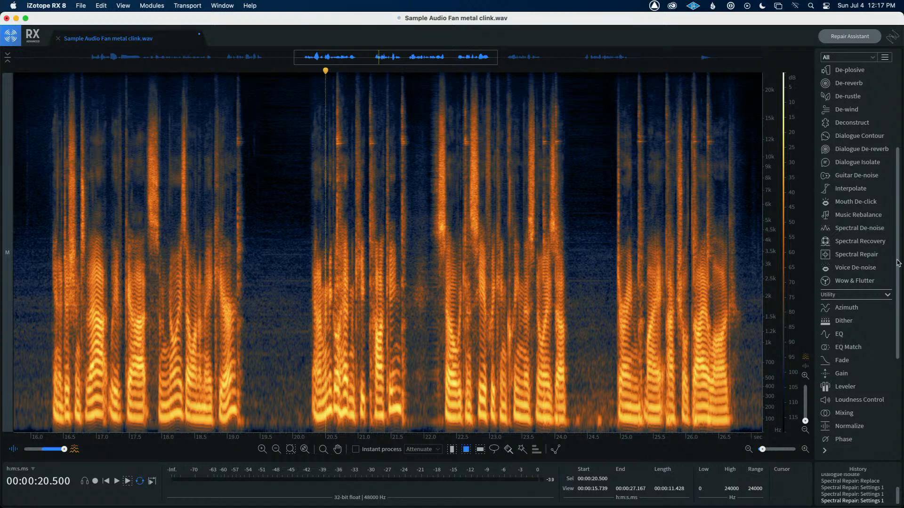
Open Spectral Repair, switch to Attenuate, select the region above about 9 kHz from 20.3 to 21.9 s and render it
click(856, 255)
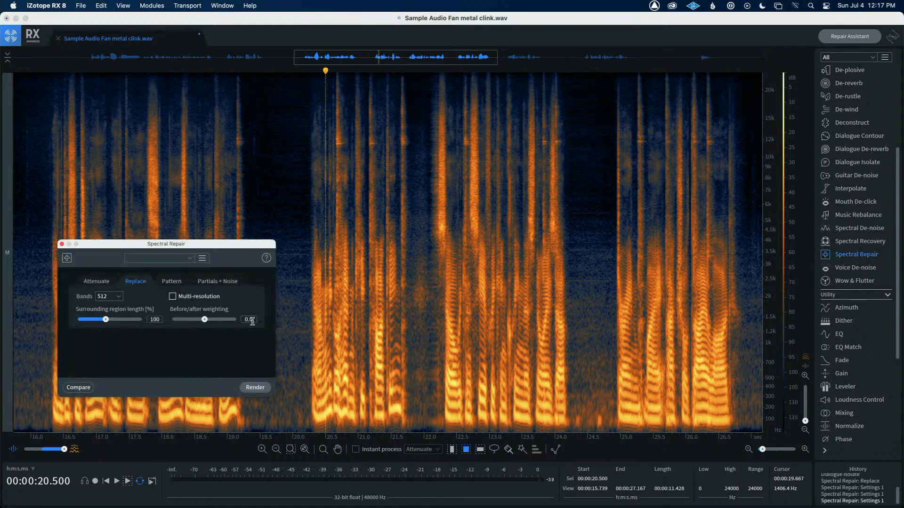
click(106, 282)
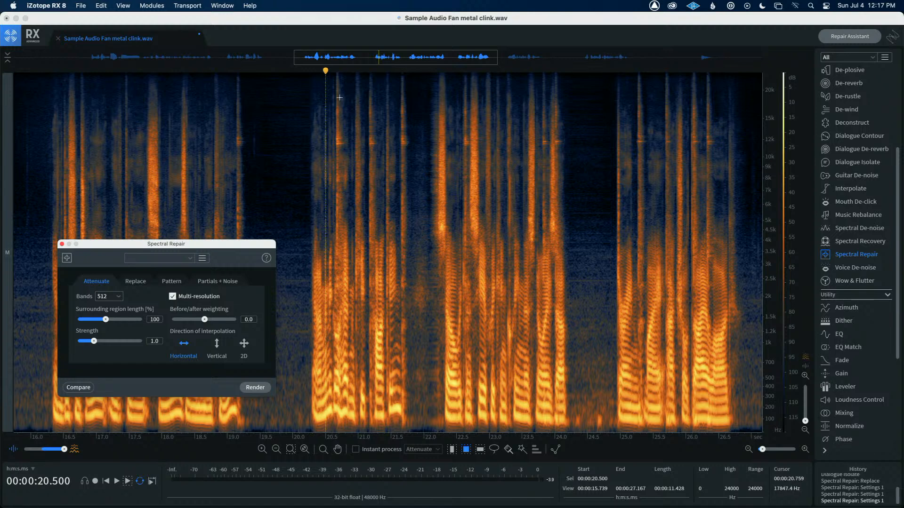
drag(314, 74, 414, 166)
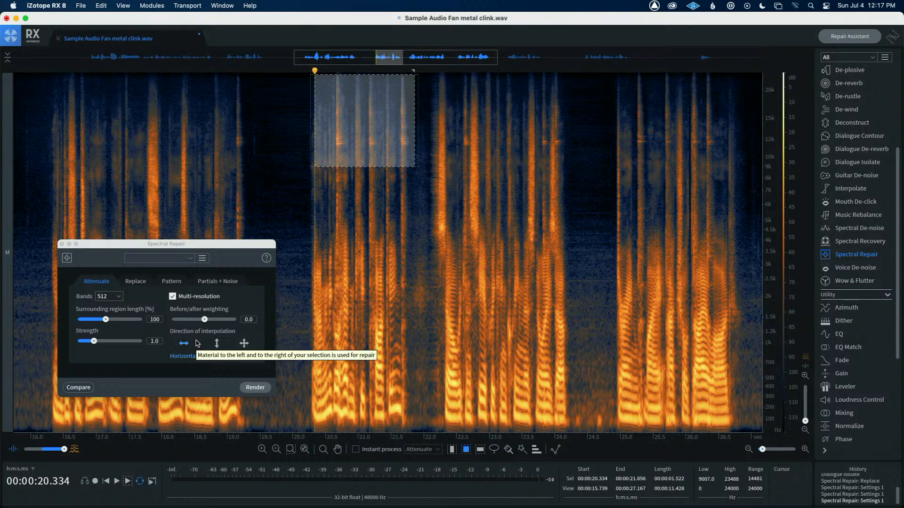
click(255, 389)
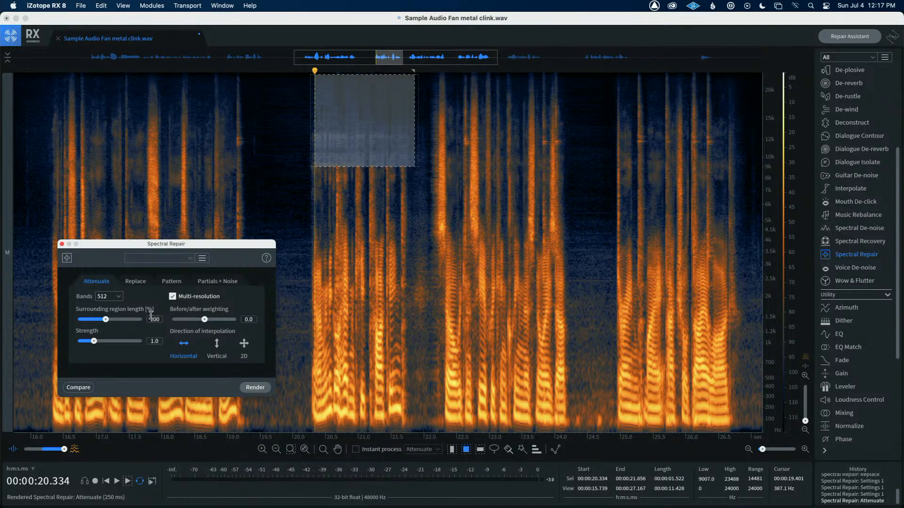
click(62, 244)
Play back the passage from about 19.7 s
click(274, 194)
key(space)
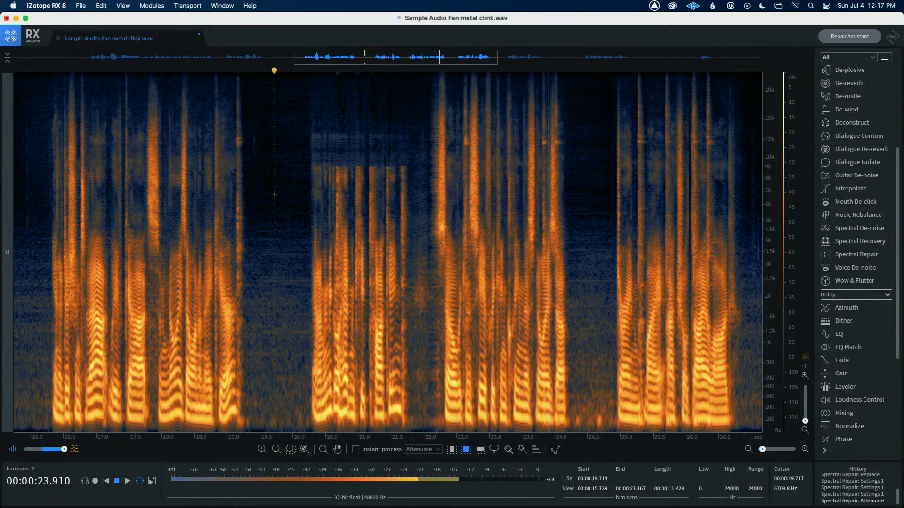
key(space)
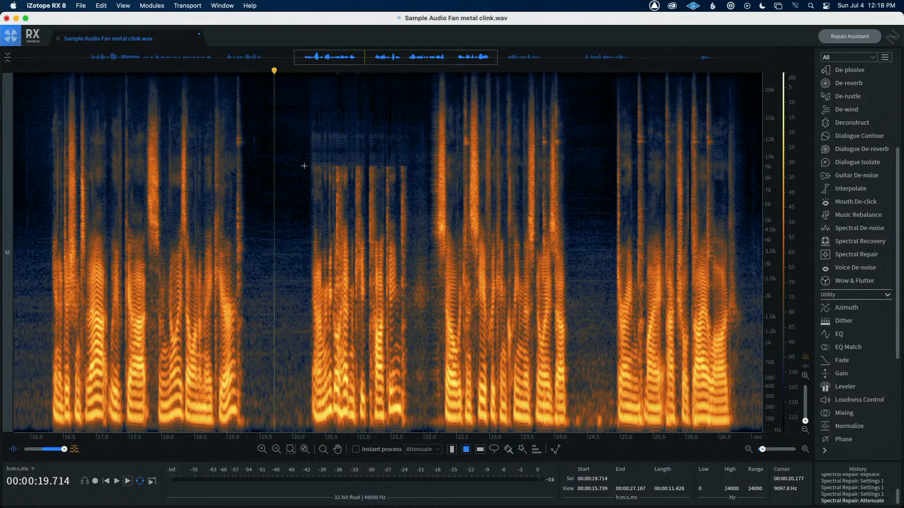
Undo the Spectral Repair Attenuate render
key(super+z)
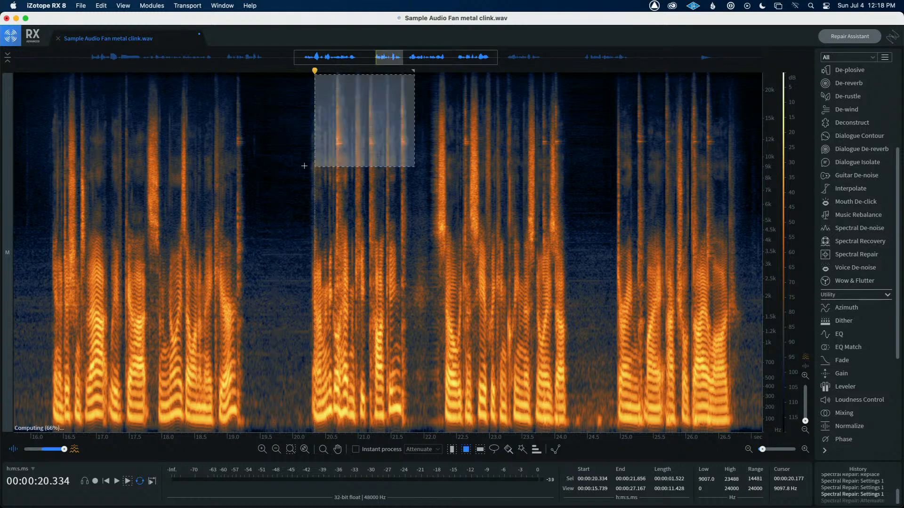
click(289, 165)
Enable instant Attenuate processing and brush out the high-frequency clink streaks between about 20 and 24 s, then turn instant processing off
scroll(289, 166, down, 3)
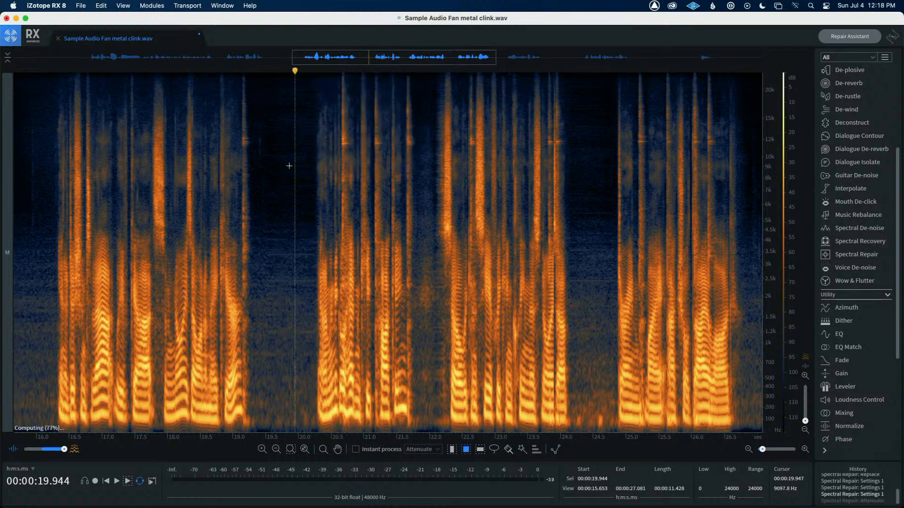
scroll(289, 166, down, 3)
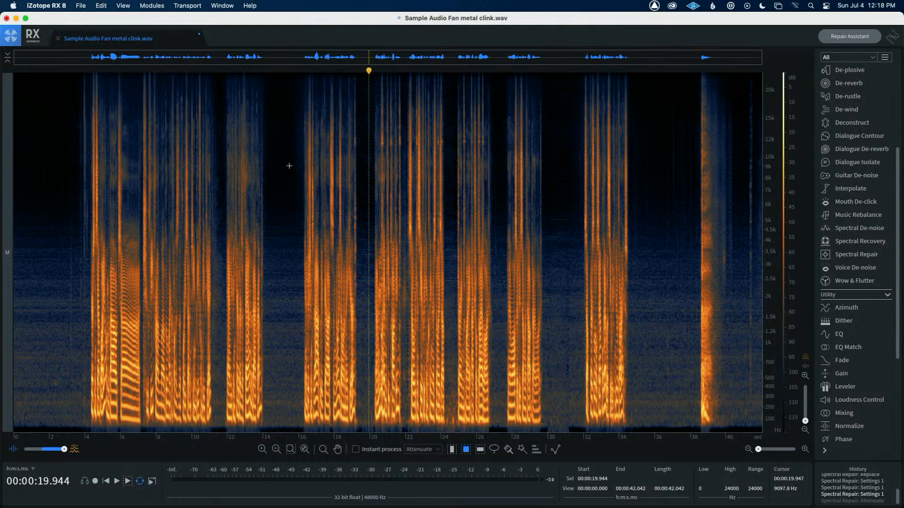
click(357, 451)
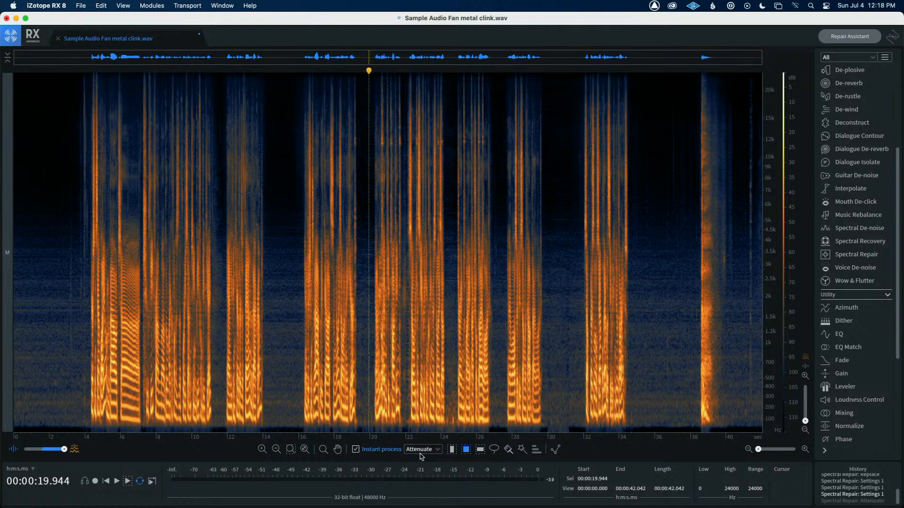
click(507, 450)
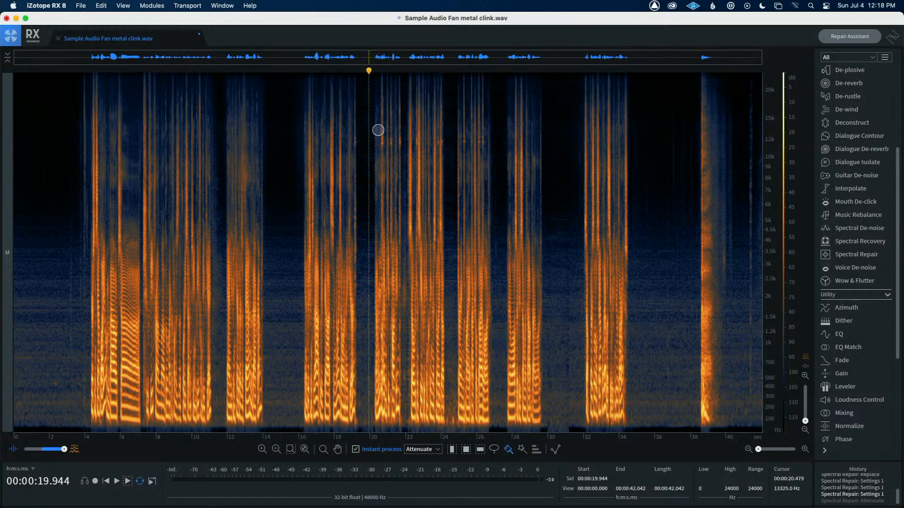
drag(377, 141, 380, 120)
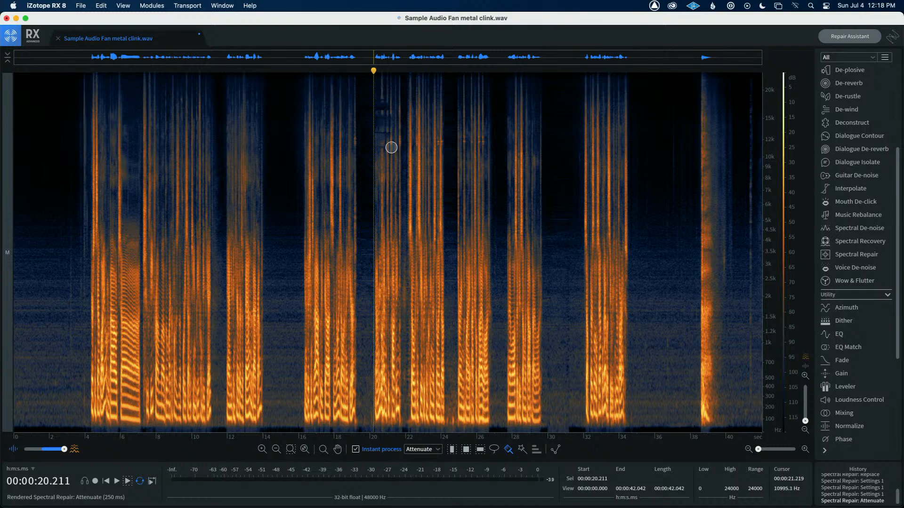
click(399, 143)
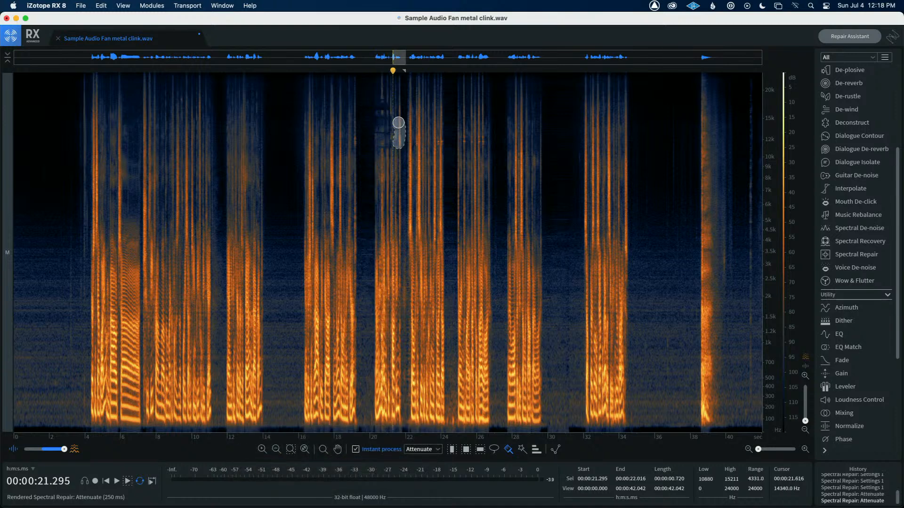
click(388, 113)
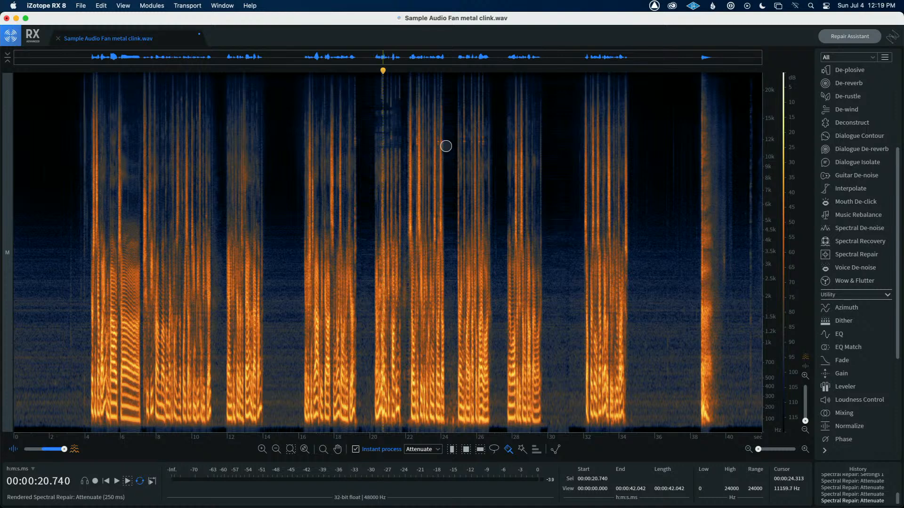
drag(449, 141, 487, 141)
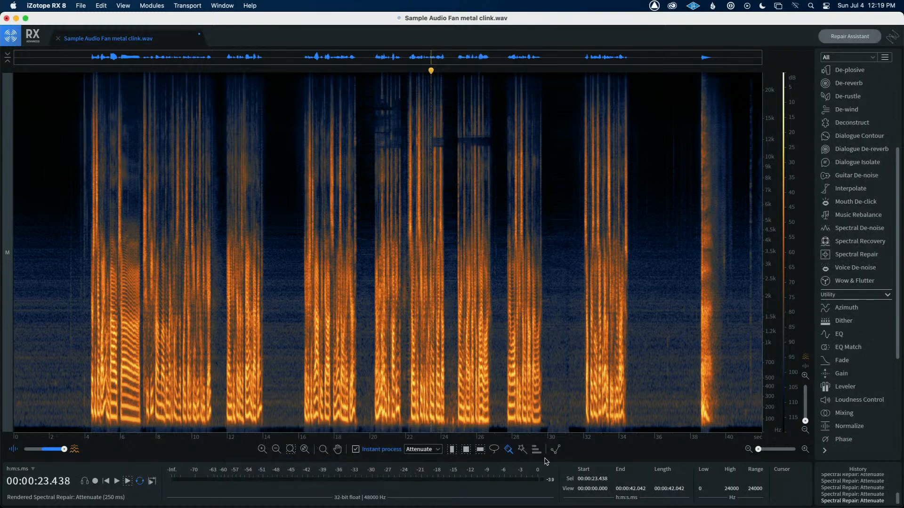
click(356, 449)
click(452, 450)
Play back the file from 16 s
click(297, 299)
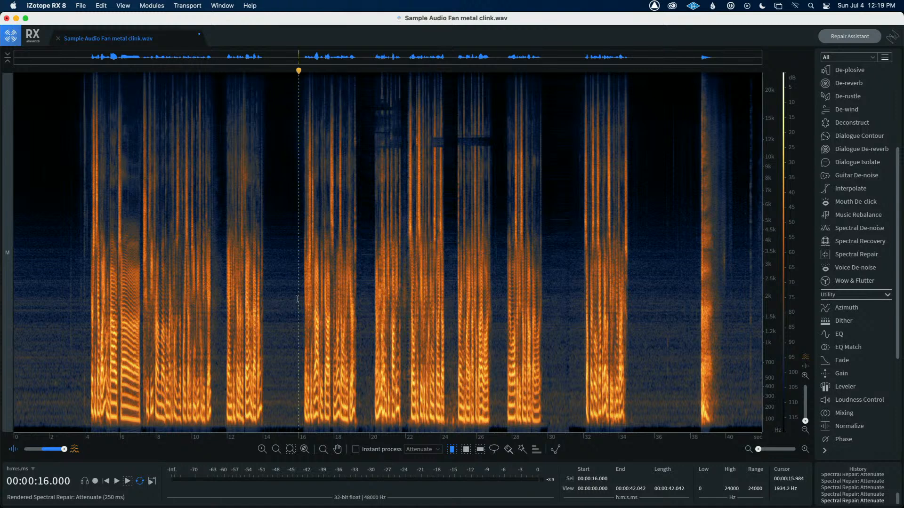
key(space)
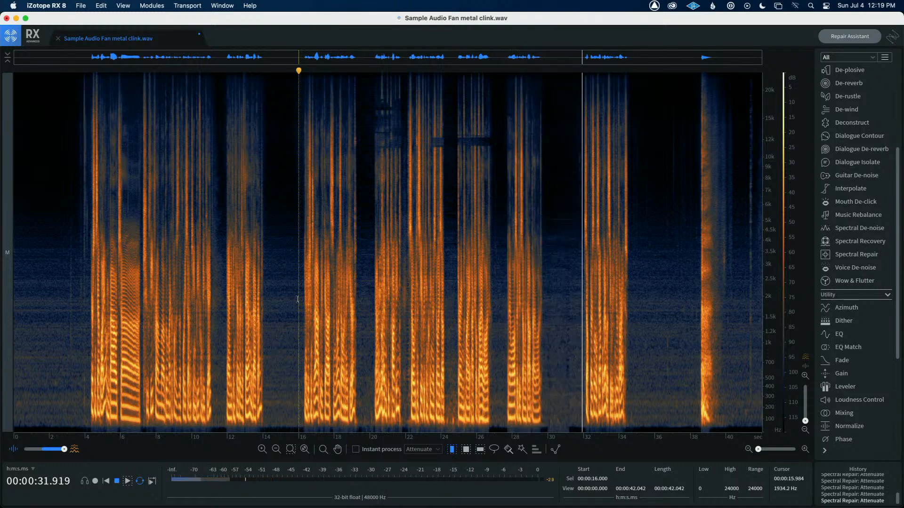
key(space)
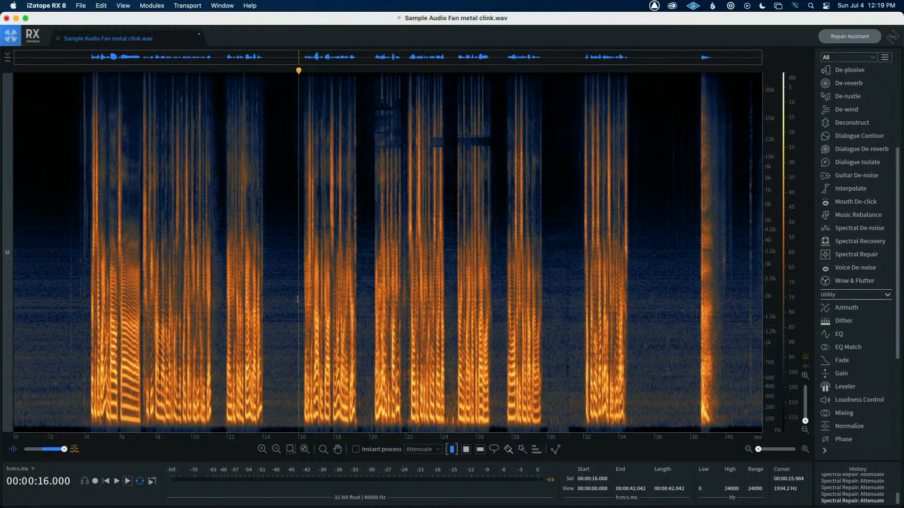